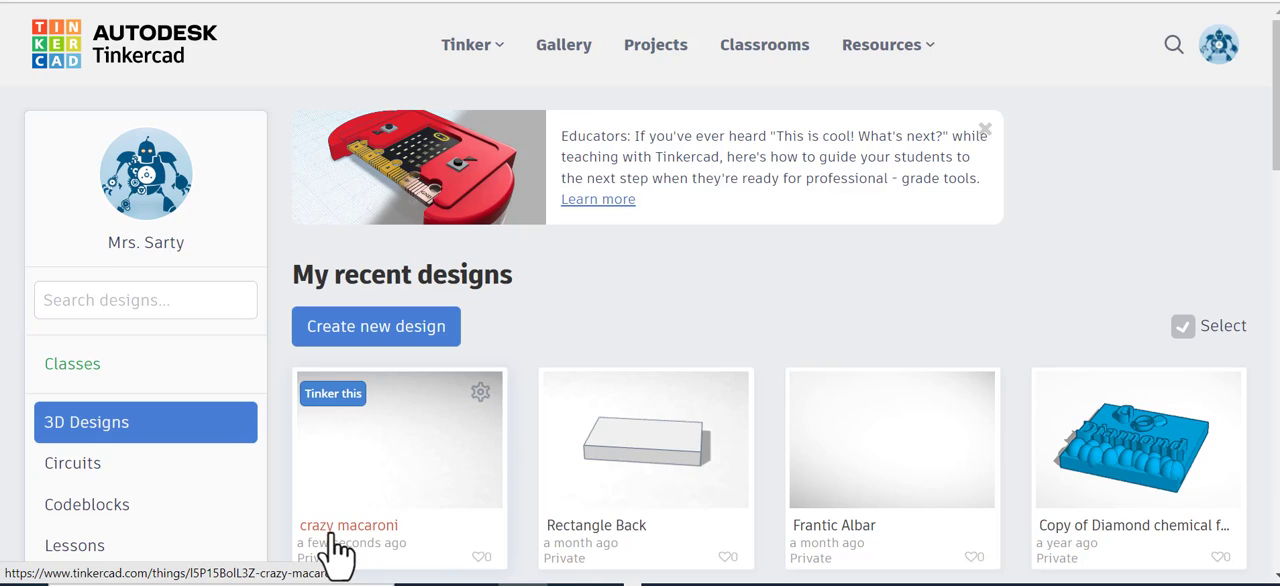
Step: Open the crazy macaroni design for editing and rename it with the owner's first name followed by Molecule
{"action": "left_click", "coordinate": [338, 396]}
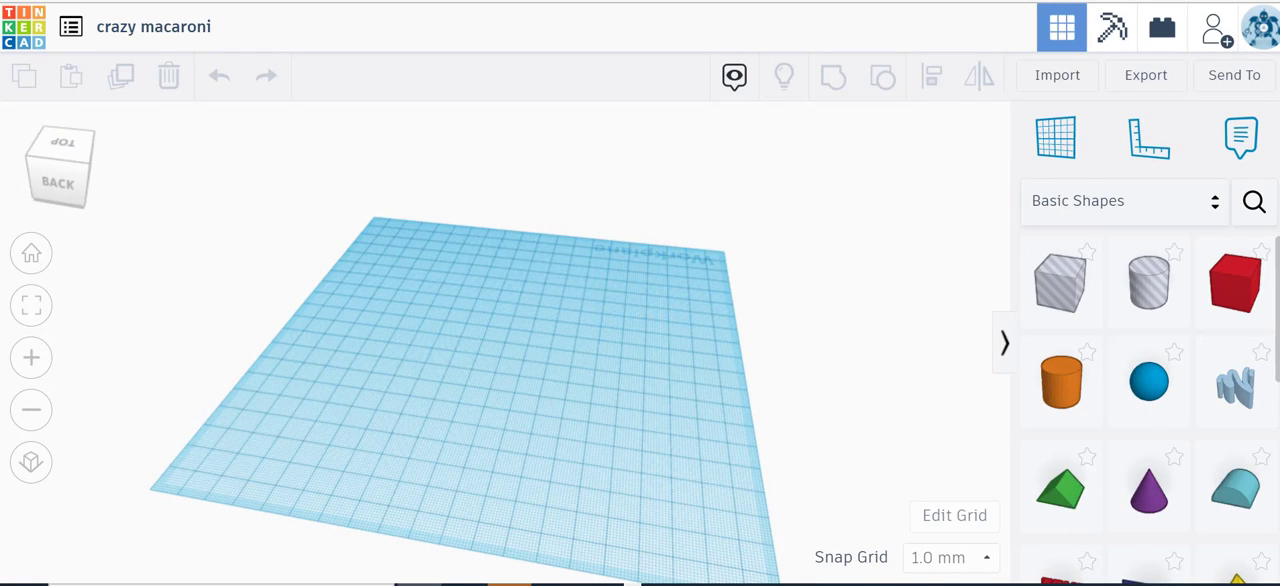
{"action": "left_click", "coordinate": [138, 30]}
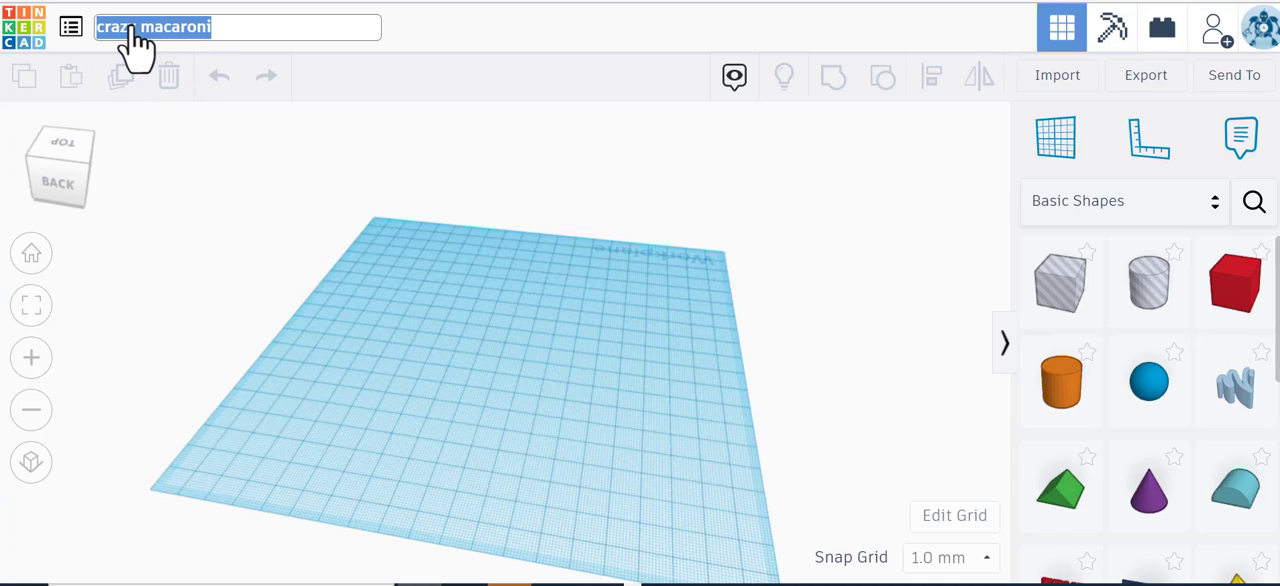
{"action": "type", "text": "Nicole"}
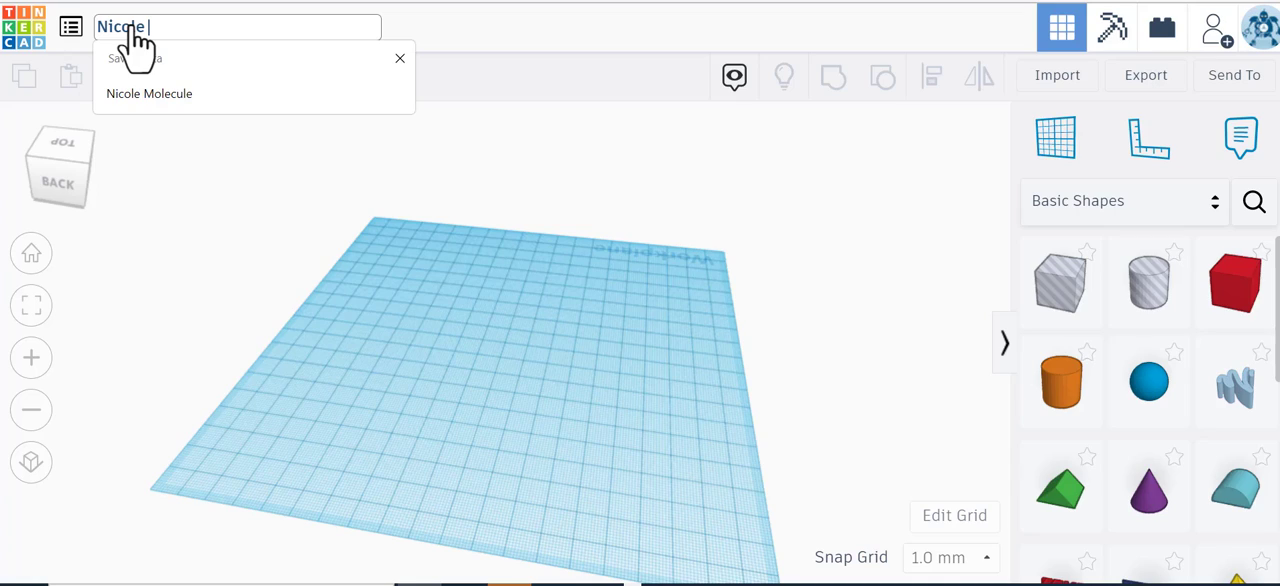
{"action": "type", "text": " Molecule"}
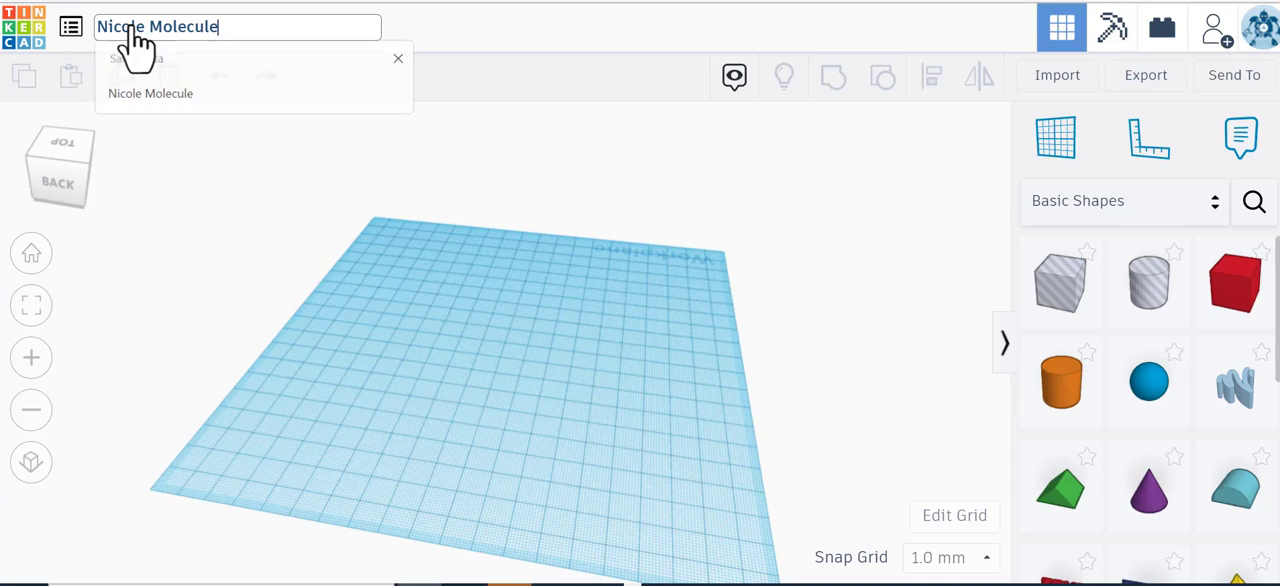
{"action": "key", "text": "Return"}
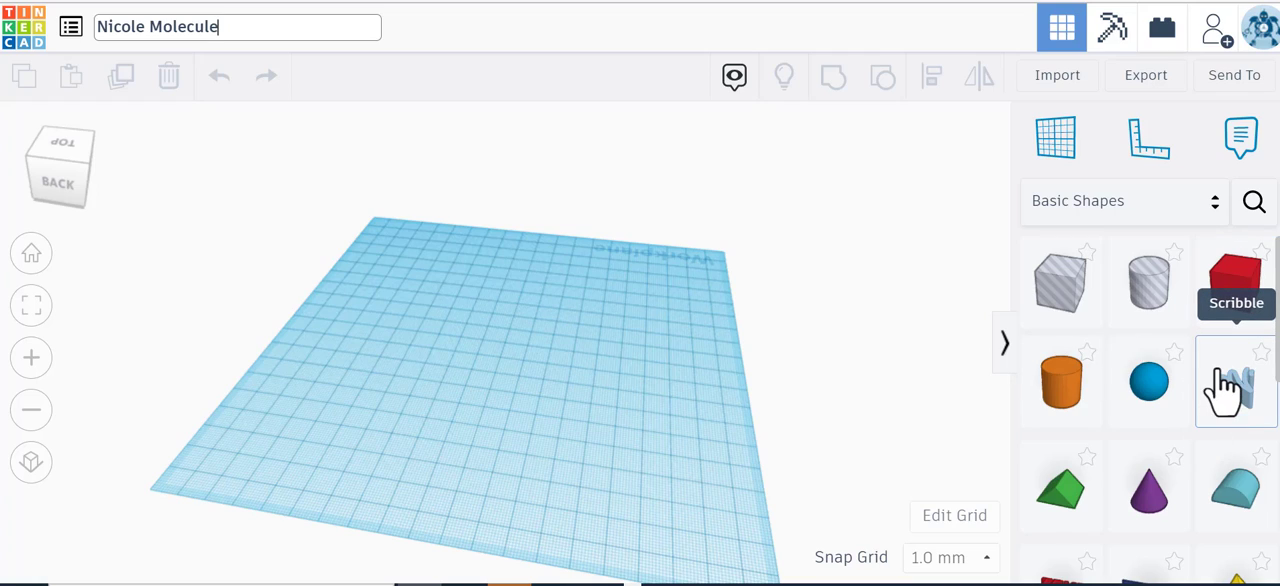
Step: Place a red box on the workplane and stretch its base into a large slab about 112 mm deep
{"action": "left_click_drag", "start_coordinate": [1236, 292], "coordinate": [491, 343]}
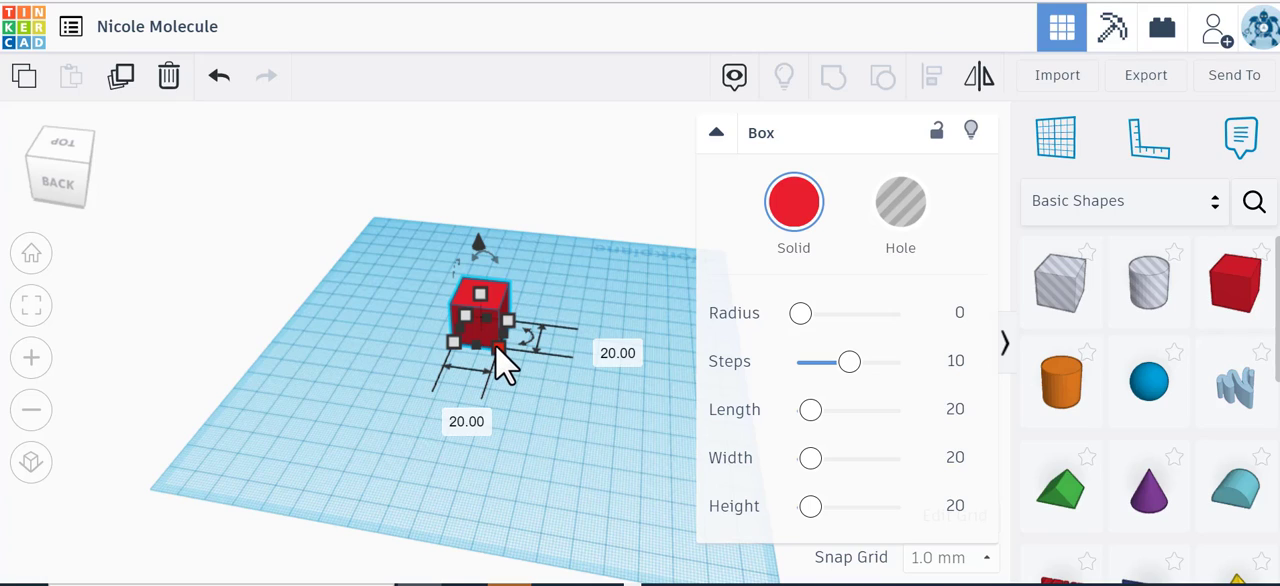
{"action": "left_click_drag", "start_coordinate": [503, 354], "coordinate": [632, 448]}
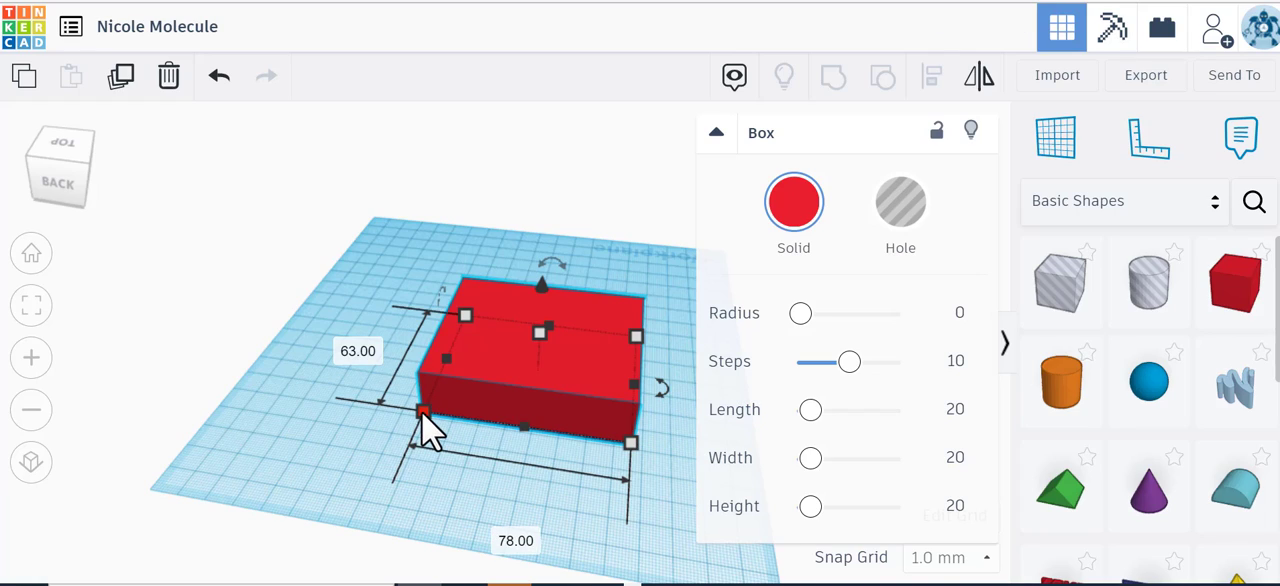
{"action": "left_click_drag", "start_coordinate": [422, 412], "coordinate": [366, 425]}
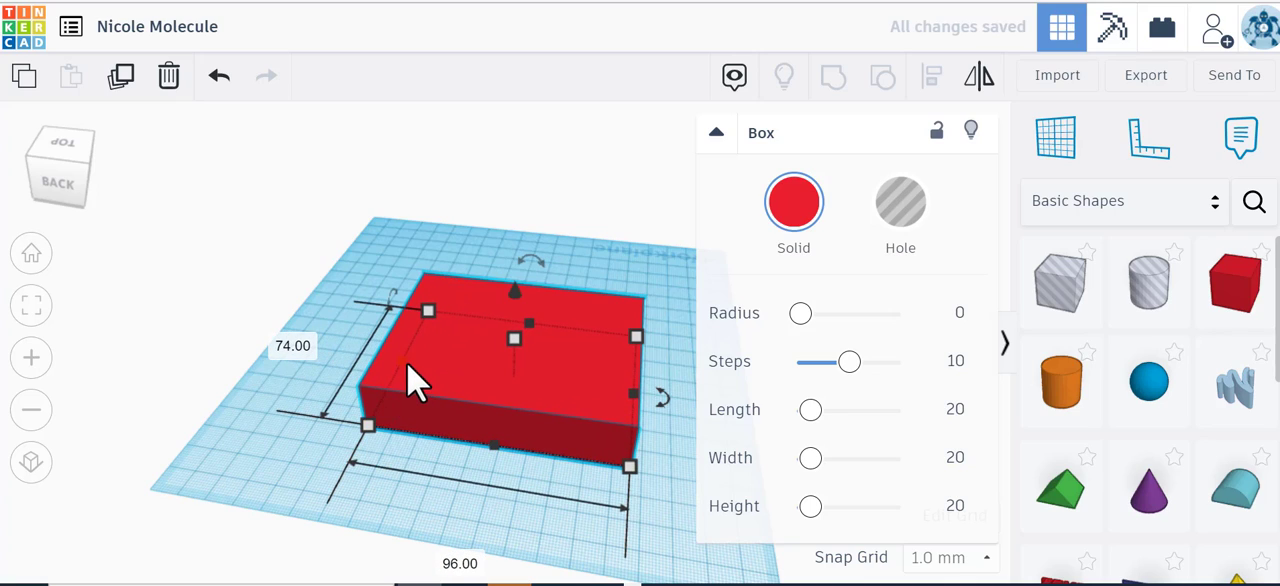
{"action": "left_click_drag", "start_coordinate": [406, 363], "coordinate": [329, 359]}
{"action": "left_click_drag", "start_coordinate": [488, 322], "coordinate": [509, 277]}
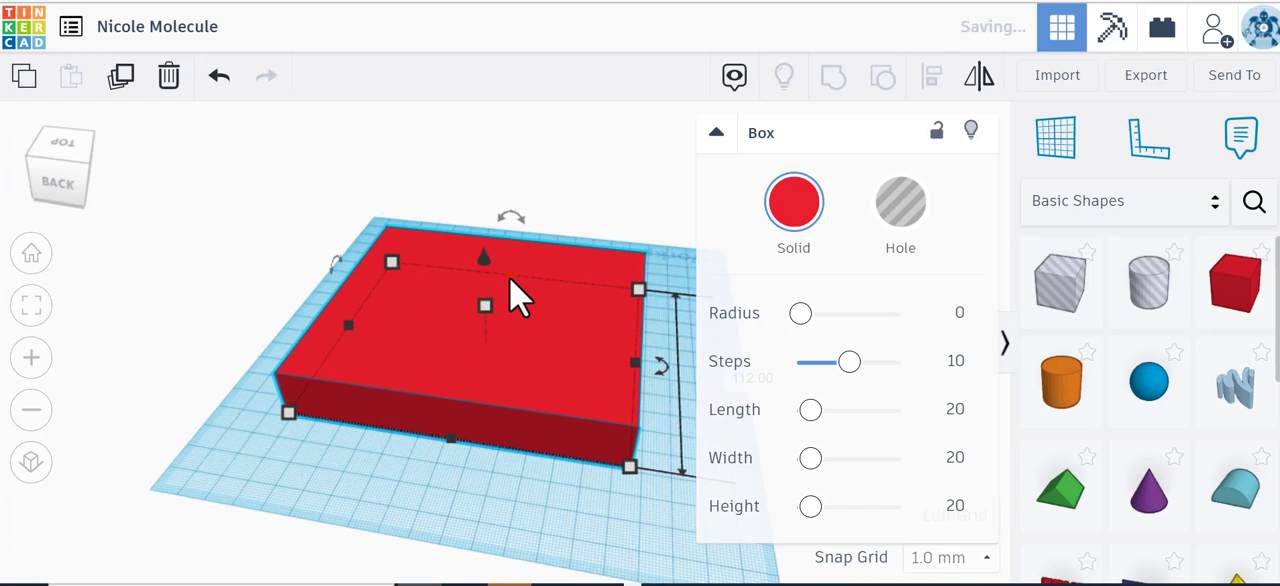
Step: Examine the slab from below and behind and at several zoom levels, and return to the home view
{"action": "left_click", "coordinate": [75, 172]}
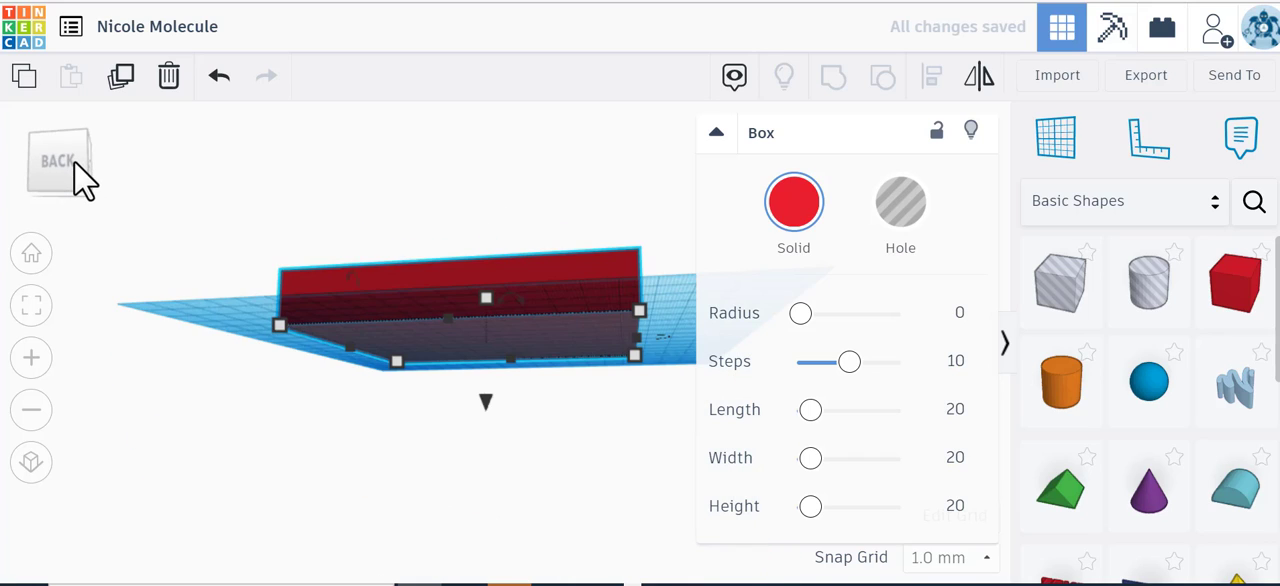
{"action": "mouse_move", "coordinate": [85, 180]}
{"action": "left_mouse_down"}
{"action": "mouse_move", "coordinate": [91, 194]}
{"action": "mouse_move", "coordinate": [110, 183]}
{"action": "mouse_move", "coordinate": [86, 180]}
{"action": "left_mouse_up"}
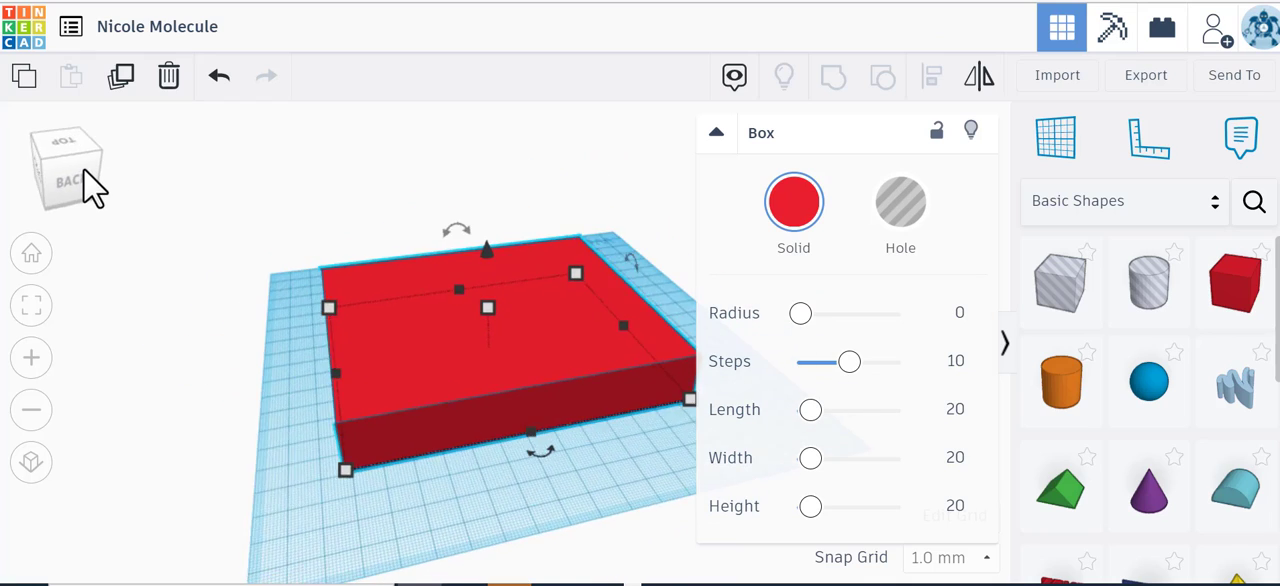
{"action": "left_click", "coordinate": [28, 360]}
{"action": "left_click", "coordinate": [31, 410]}
{"action": "left_click", "coordinate": [31, 410]}
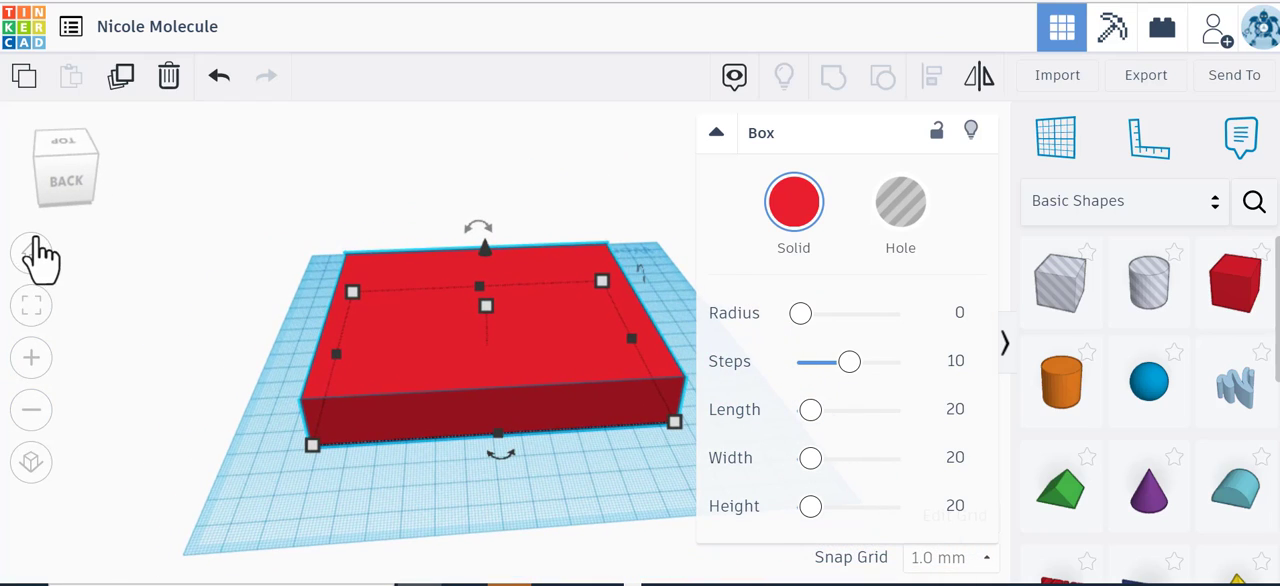
{"action": "left_click", "coordinate": [33, 360]}
{"action": "left_click", "coordinate": [36, 366]}
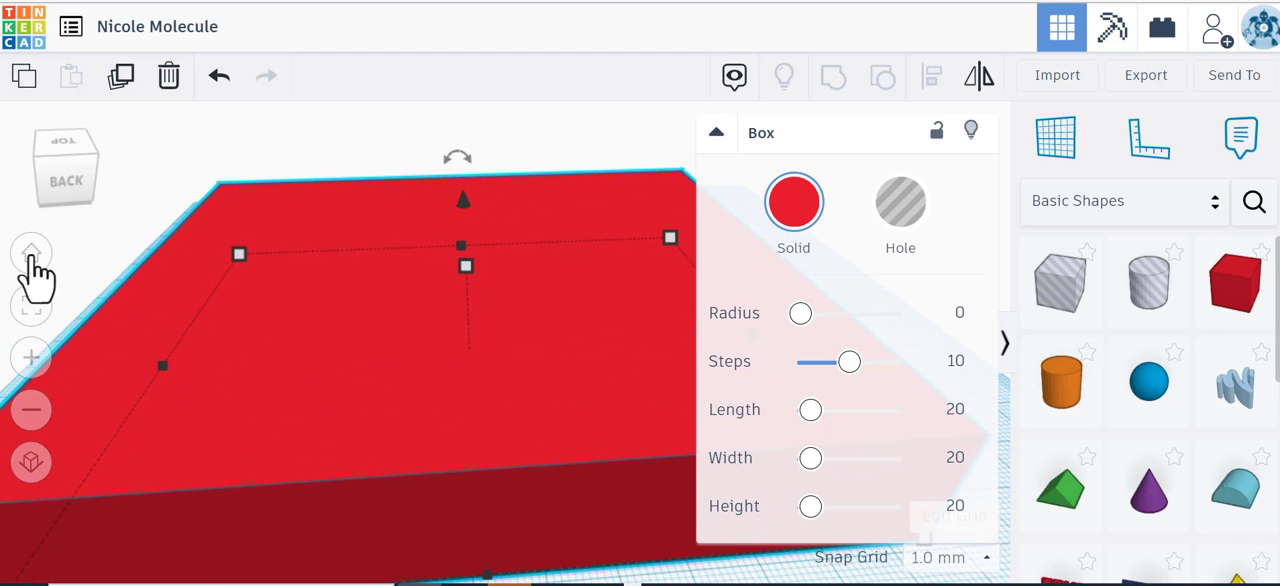
{"action": "left_click", "coordinate": [32, 256]}
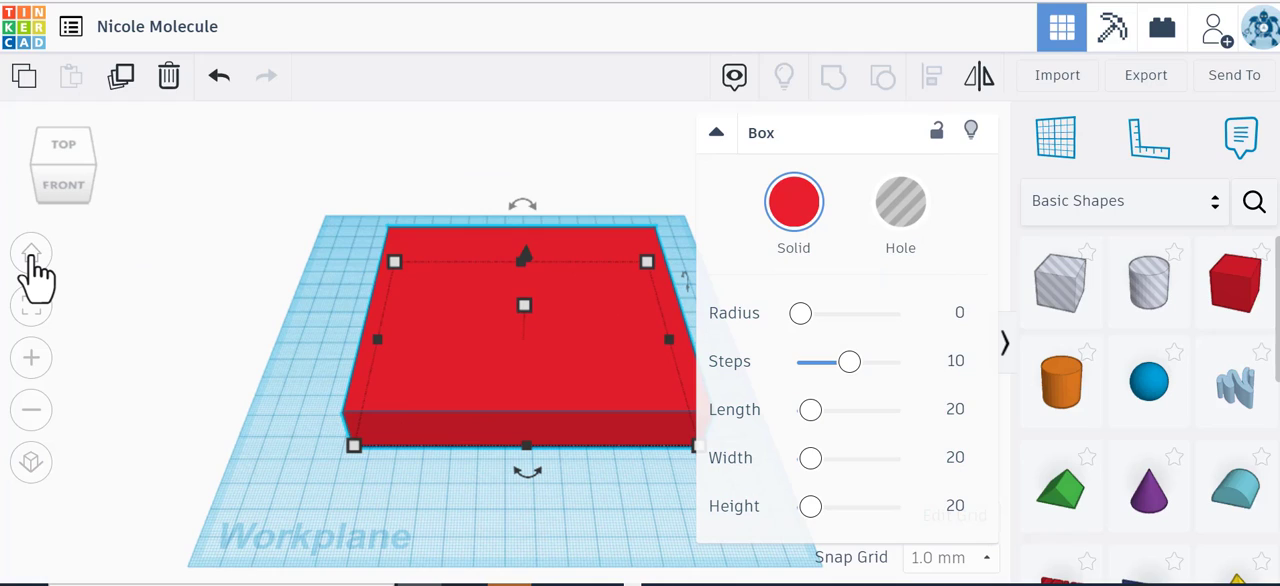
Step: Try different heights for the slab, pulling its top below the workplane and raising it to about 77 mm
{"action": "mouse_move", "coordinate": [529, 310]}
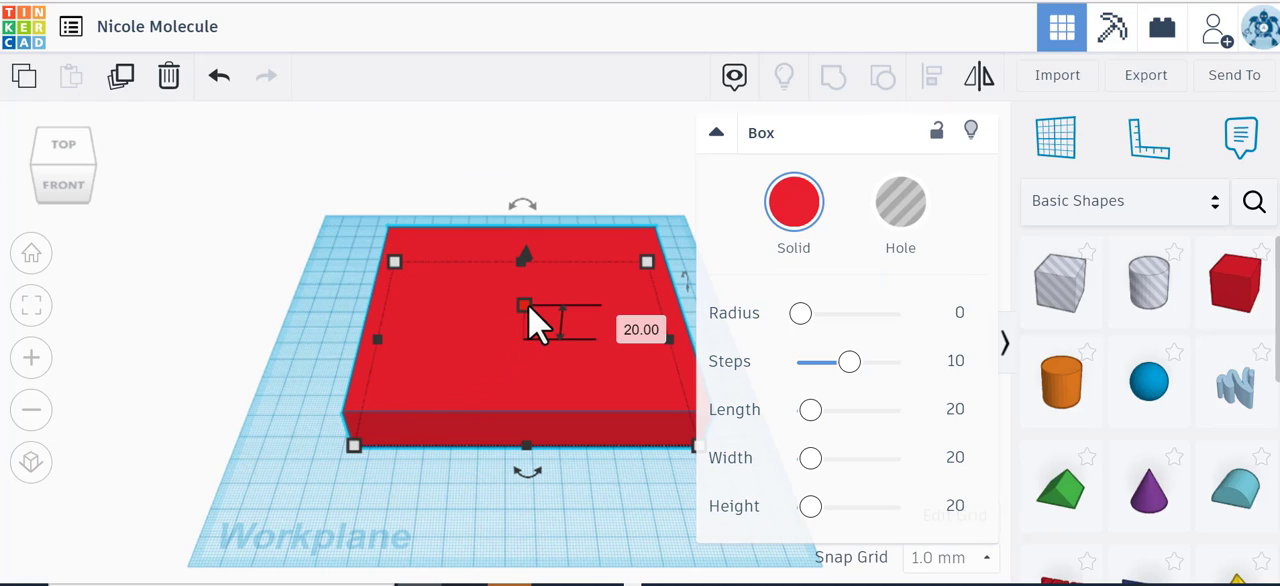
{"action": "left_click_drag", "start_coordinate": [528, 303], "coordinate": [525, 399]}
{"action": "left_click", "coordinate": [79, 184]}
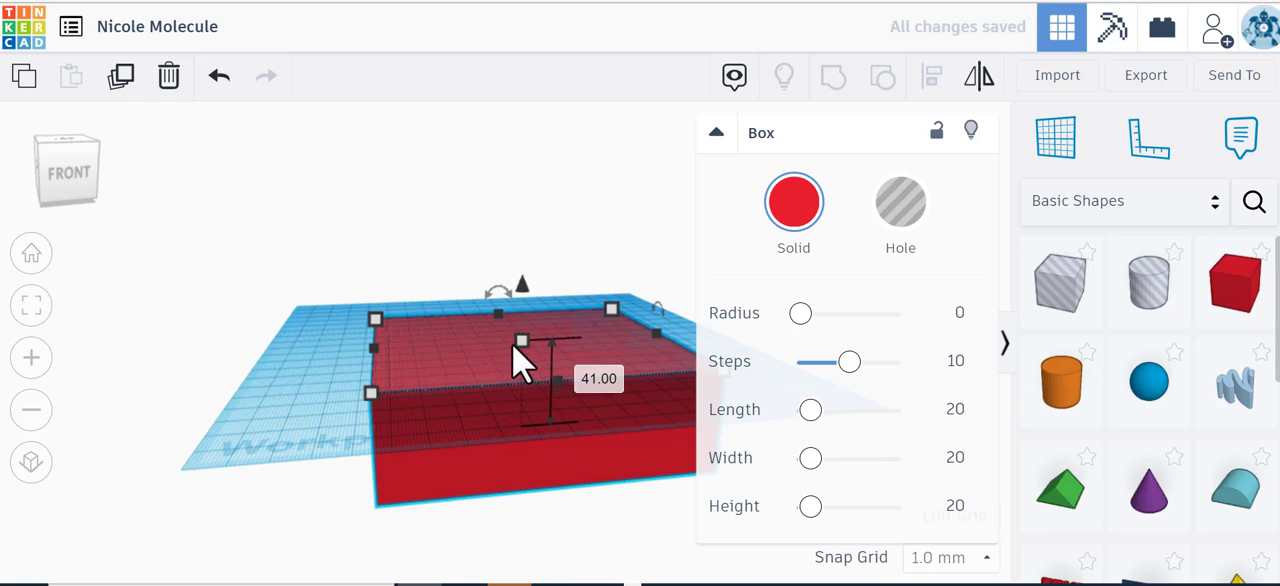
{"action": "left_click_drag", "start_coordinate": [519, 337], "coordinate": [524, 262]}
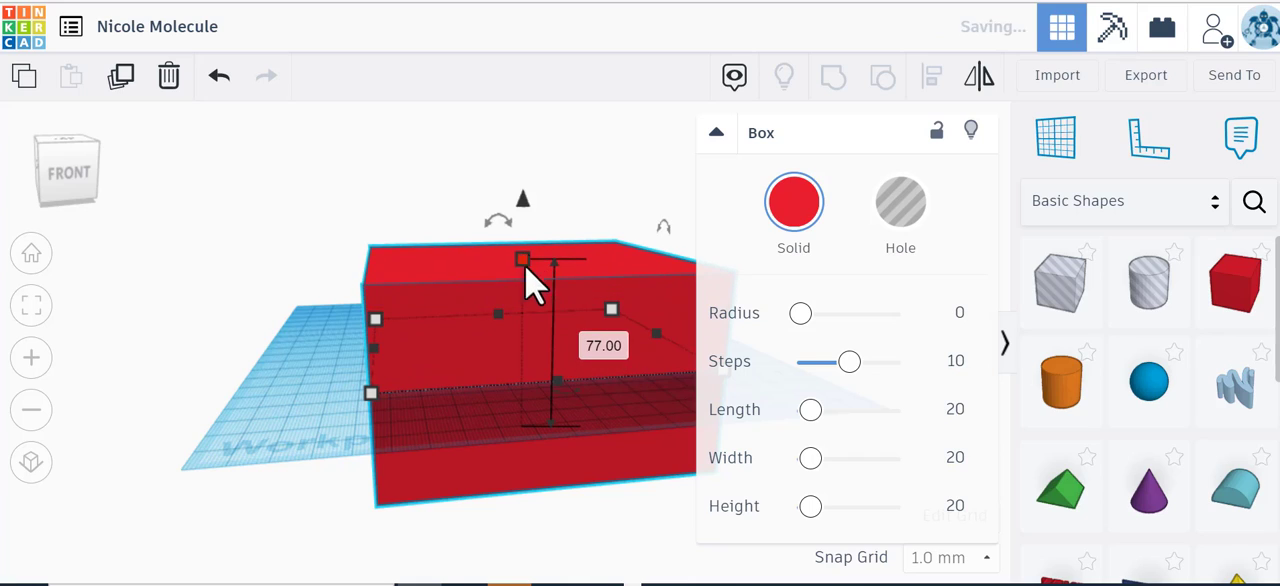
Step: Flatten the box back to a thin slab and drop it so that it rests on the workplane
{"action": "left_click_drag", "start_coordinate": [80, 177], "coordinate": [78, 171]}
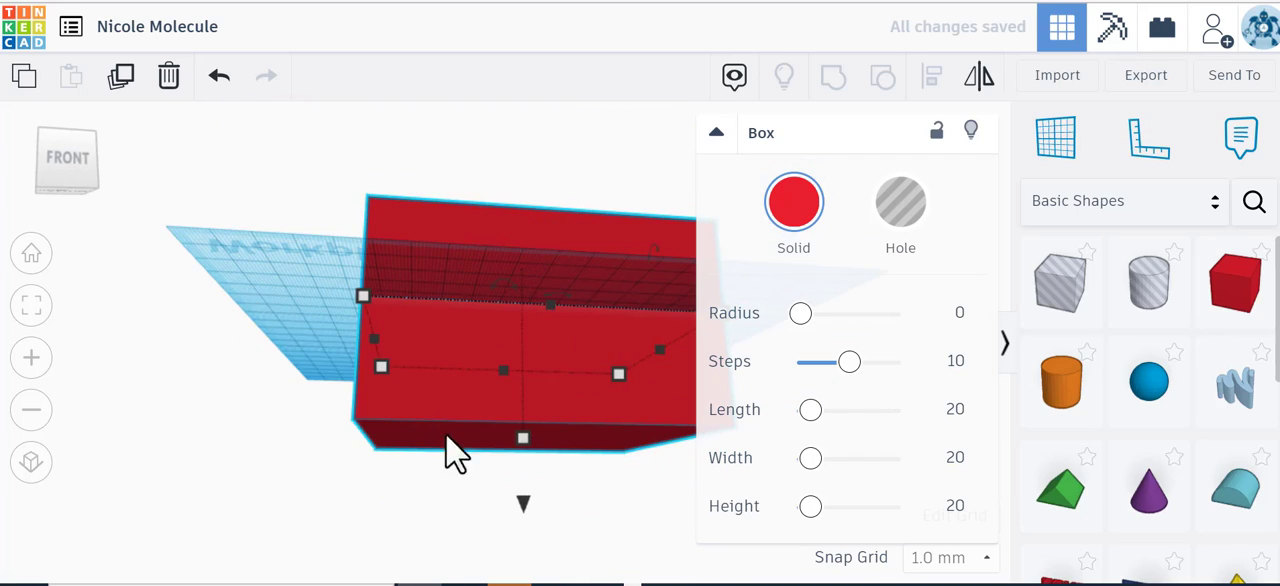
{"action": "left_click_drag", "start_coordinate": [522, 442], "coordinate": [531, 306]}
{"action": "left_click_drag", "start_coordinate": [91, 189], "coordinate": [80, 196]}
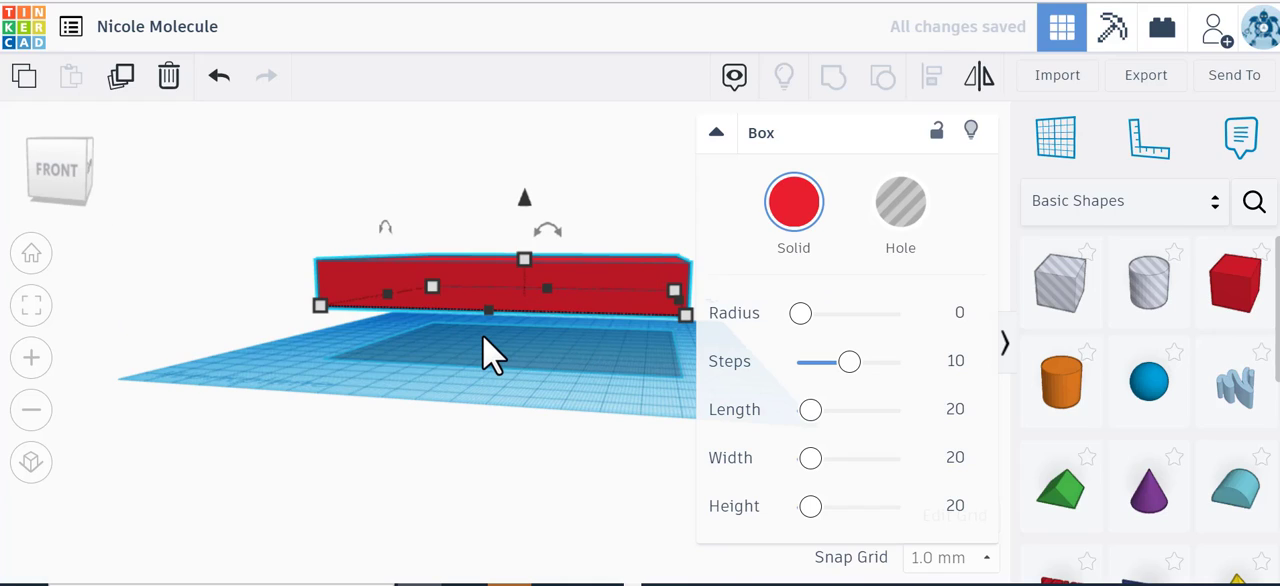
{"action": "key", "text": "d"}
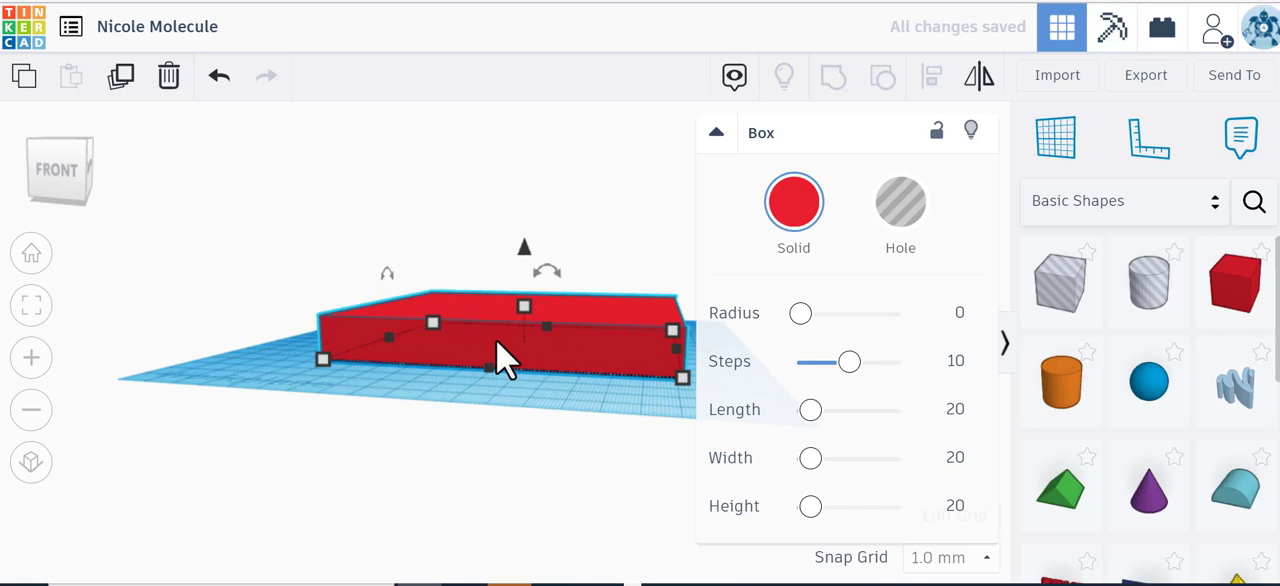
{"action": "left_click", "coordinate": [78, 176]}
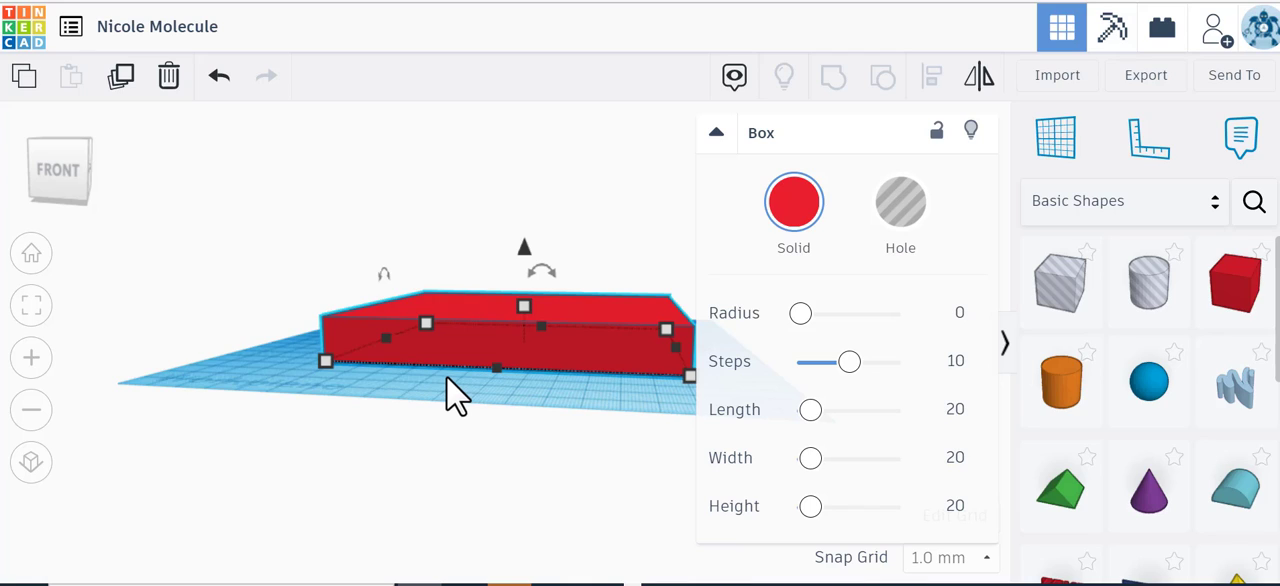
{"action": "mouse_move", "coordinate": [524, 248]}
{"action": "left_mouse_down"}
{"action": "mouse_move", "coordinate": [522, 180]}
{"action": "mouse_move", "coordinate": [512, 243]}
{"action": "mouse_move", "coordinate": [540, 184]}
{"action": "mouse_move", "coordinate": [517, 289]}
{"action": "mouse_move", "coordinate": [525, 208]}
{"action": "mouse_move", "coordinate": [528, 240]}
{"action": "left_mouse_up"}
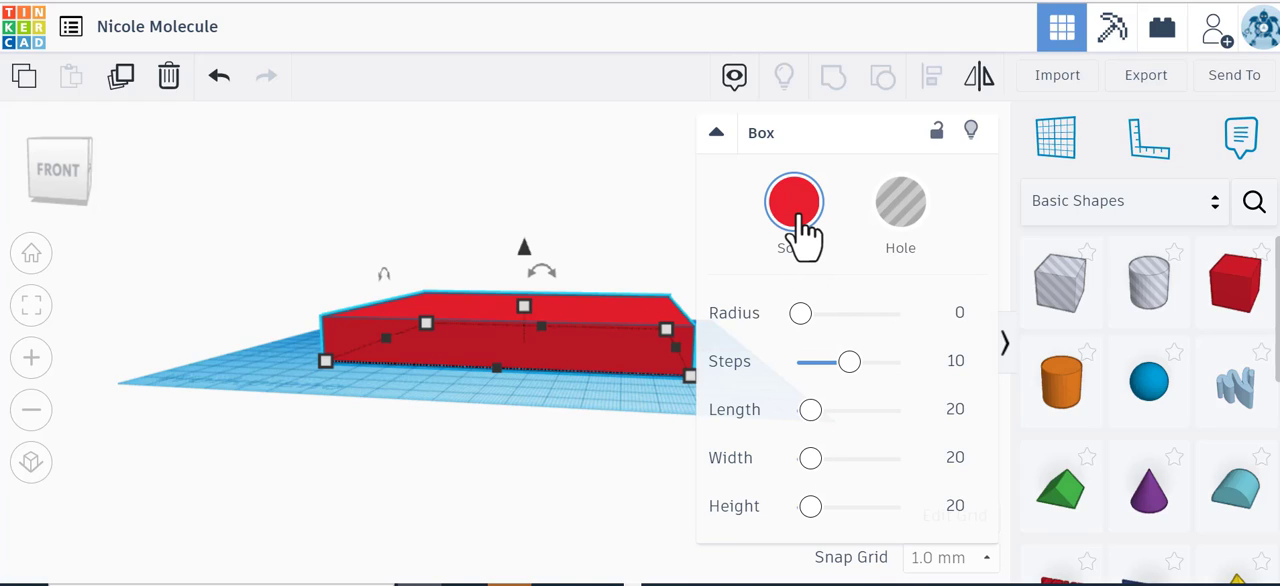
Step: Add a text shape beside the slab and change its wording to Water, keeping the Multilanguage font
{"action": "left_click", "coordinate": [64, 184]}
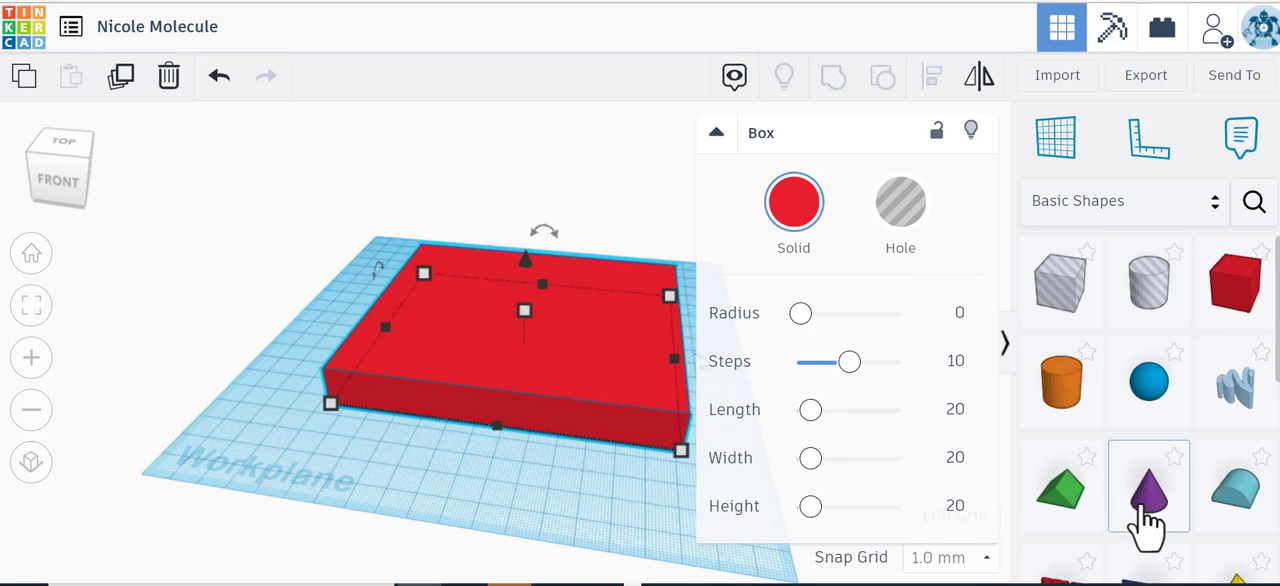
{"action": "scroll", "coordinate": [1148, 520], "scroll_direction": "down", "scroll_amount": 4}
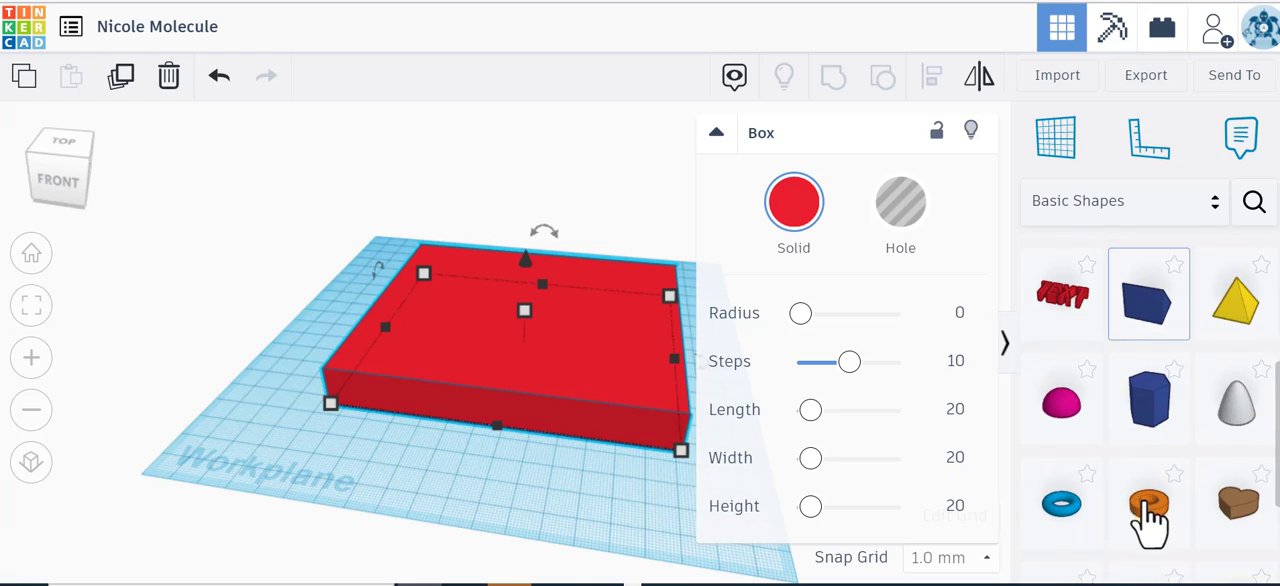
{"action": "left_click_drag", "start_coordinate": [1062, 300], "coordinate": [225, 410]}
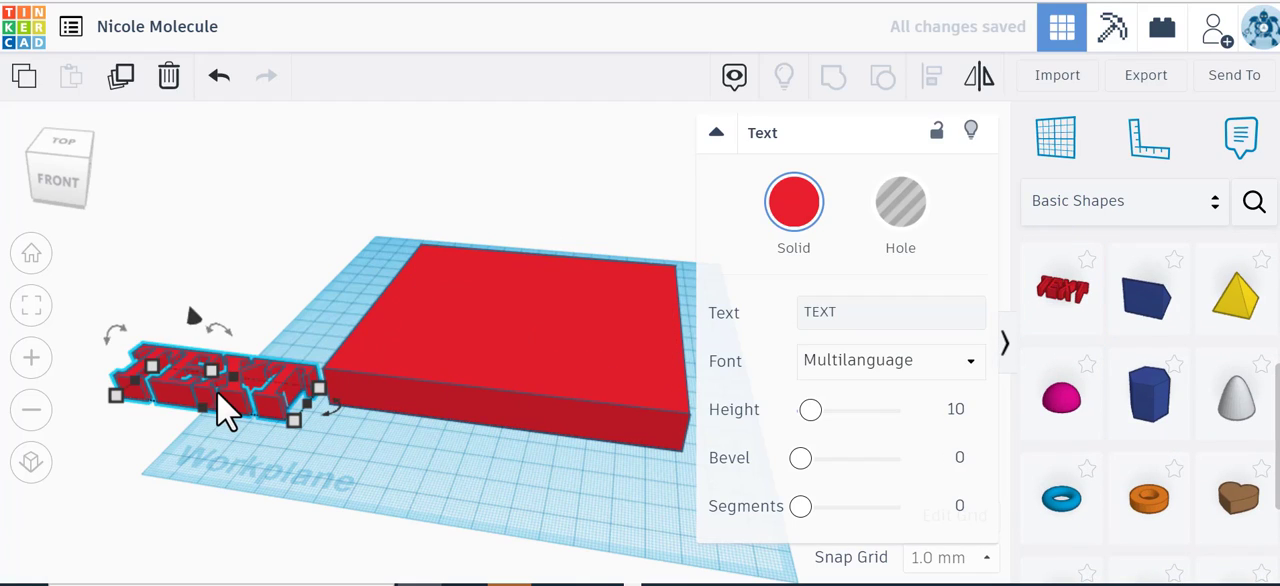
{"action": "left_click", "coordinate": [902, 366]}
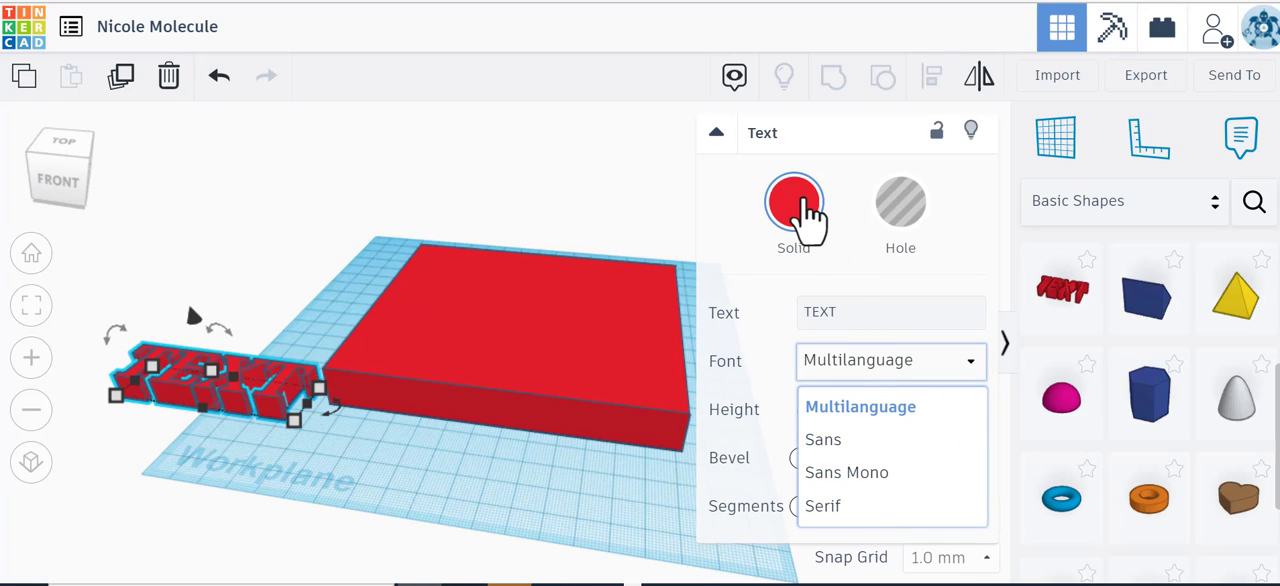
{"action": "left_click", "coordinate": [851, 315]}
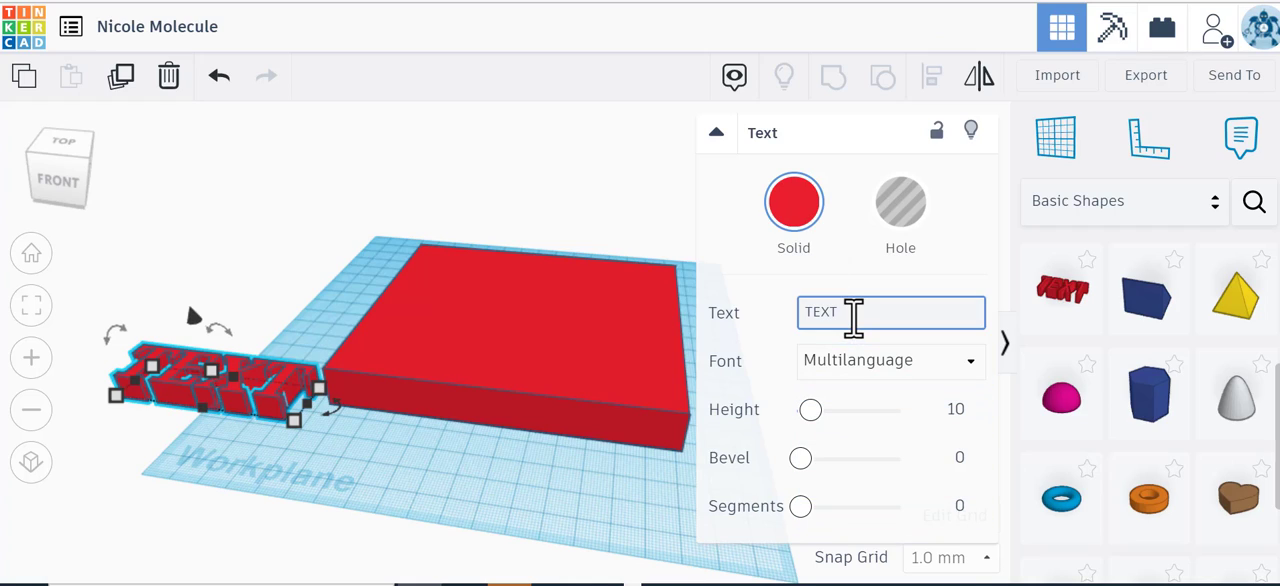
{"action": "key", "text": "BackSpace"}
{"action": "key", "text": "BackSpace"}
{"action": "key", "text": "BackSpace"}
{"action": "key", "text": "BackSpace"}
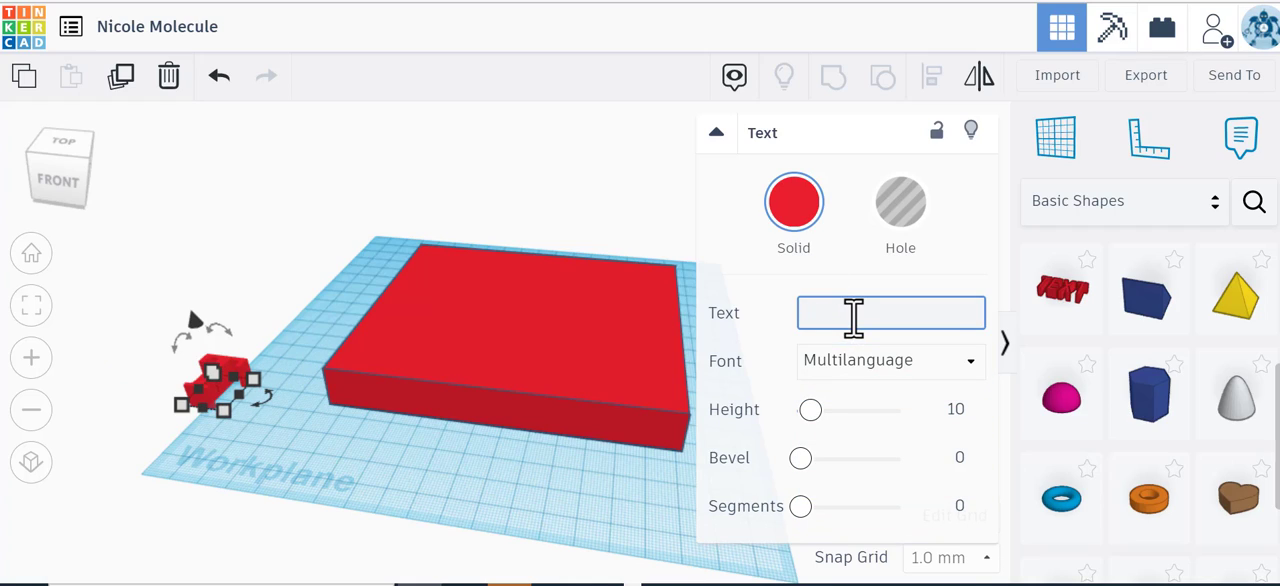
{"action": "type", "text": "Water"}
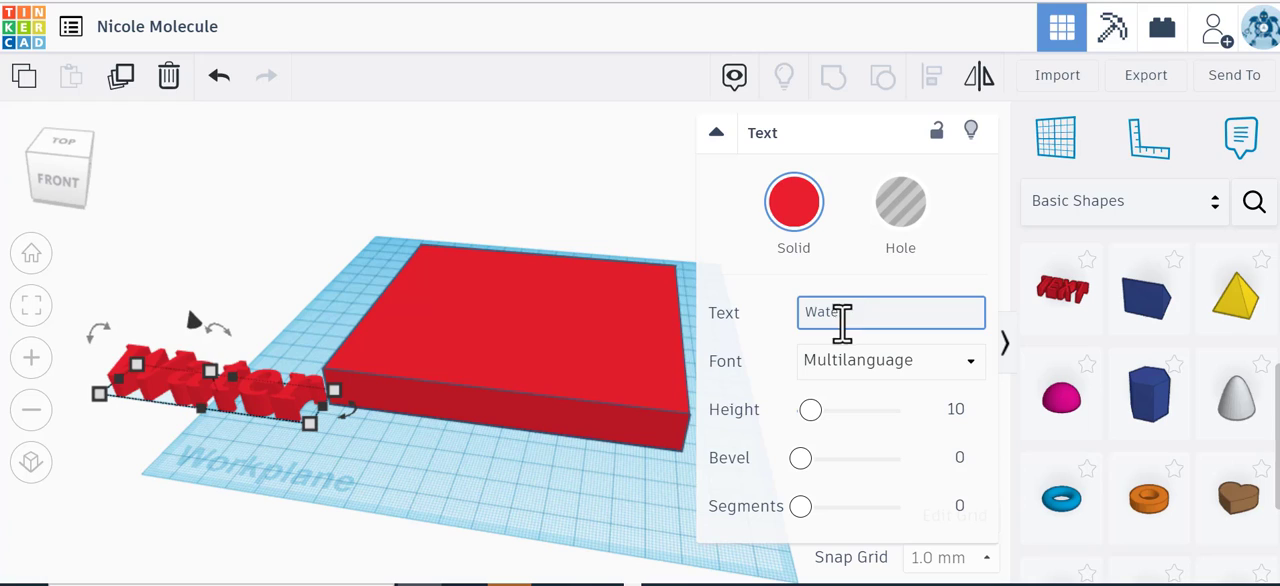
Step: Stretch the Water text to a height of 38 mm and move it onto the front part of the slab
{"action": "left_click_drag", "start_coordinate": [250, 410], "coordinate": [546, 462]}
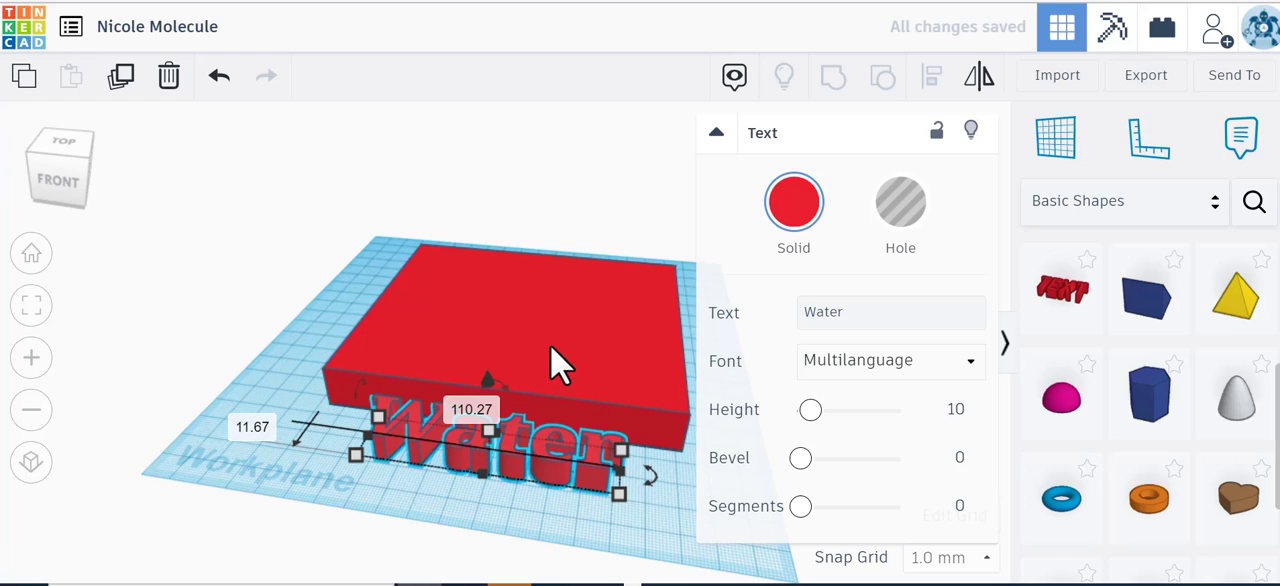
{"action": "left_click_drag", "start_coordinate": [488, 426], "coordinate": [491, 375]}
{"action": "left_click_drag", "start_coordinate": [490, 384], "coordinate": [509, 288]}
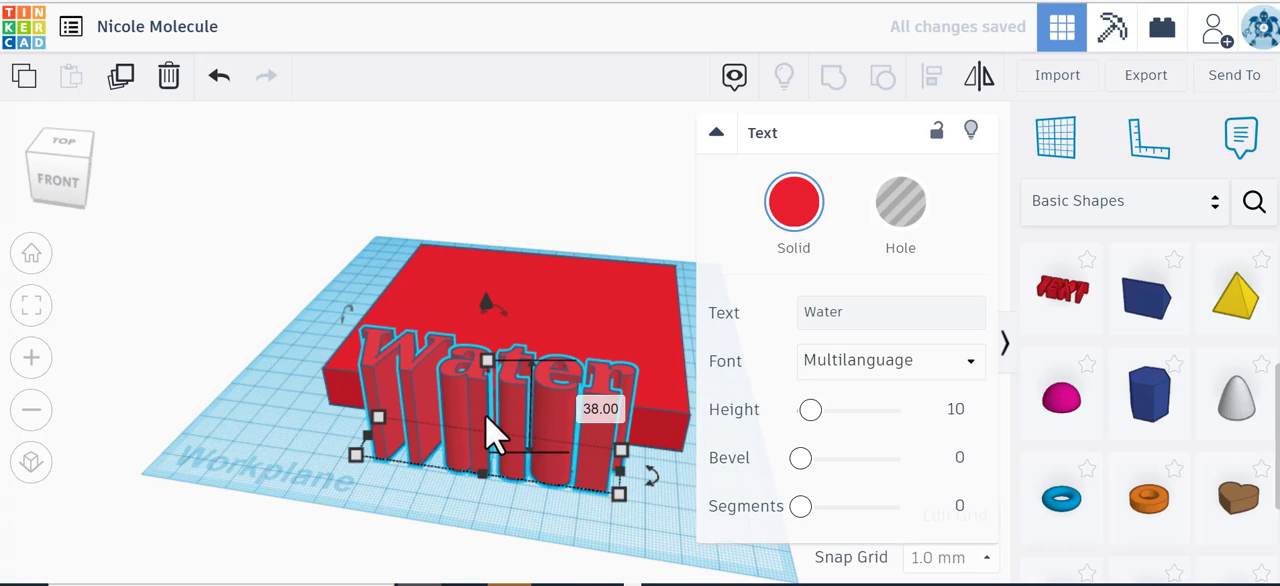
{"action": "key", "text": "Up"}
{"action": "key", "text": "Up"}
{"action": "key", "text": "Up"}
{"action": "key", "text": "Up"}
{"action": "key", "text": "Up"}
{"action": "key", "text": "Up"}
{"action": "key", "text": "Up"}
{"action": "key", "text": "Up"}
{"action": "key", "text": "Up"}
{"action": "key", "text": "Up"}
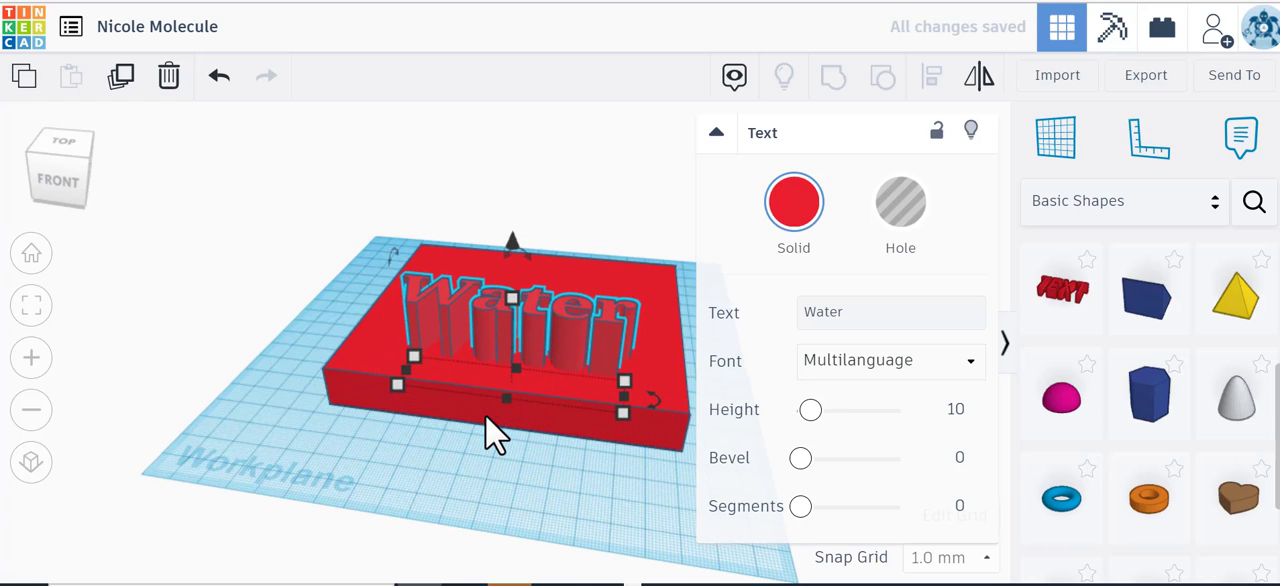
Step: Raise the Water text 4 mm off the workplane and turn it into a hole 22 mm tall
{"action": "left_click_drag", "start_coordinate": [520, 251], "coordinate": [520, 240]}
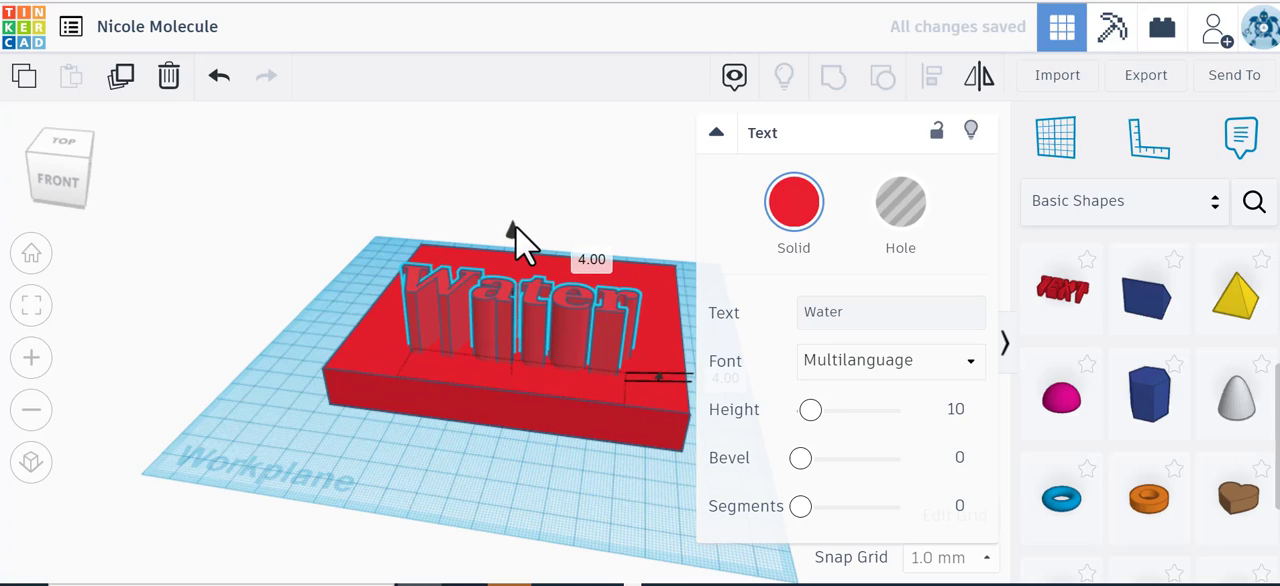
{"action": "left_click_drag", "start_coordinate": [520, 300], "coordinate": [508, 325]}
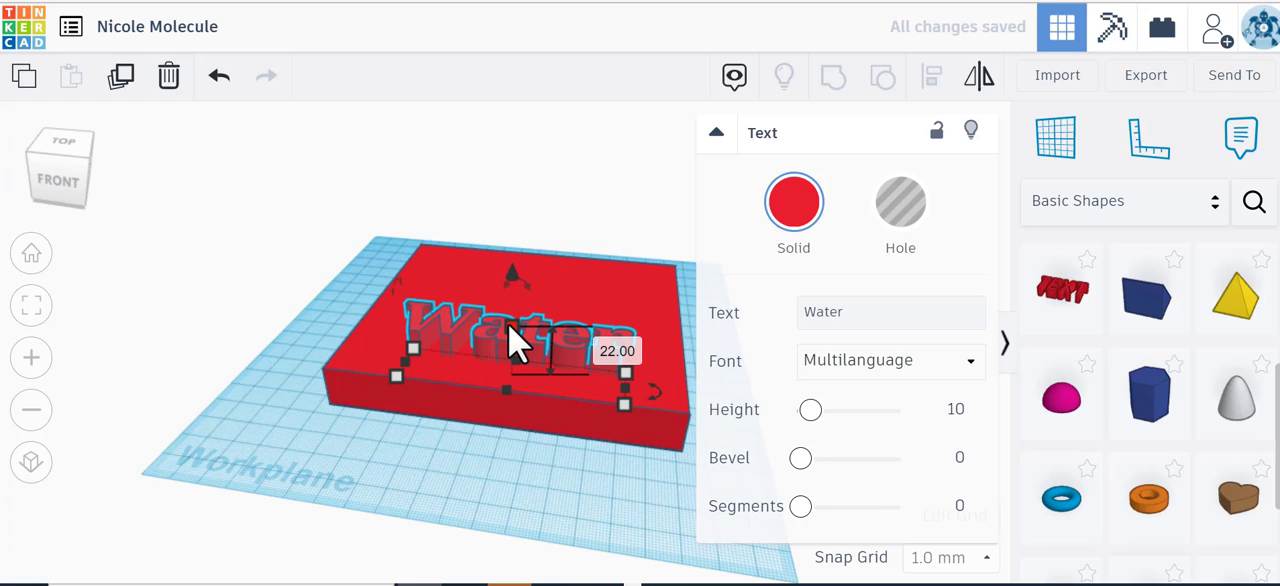
{"action": "left_click", "coordinate": [895, 225]}
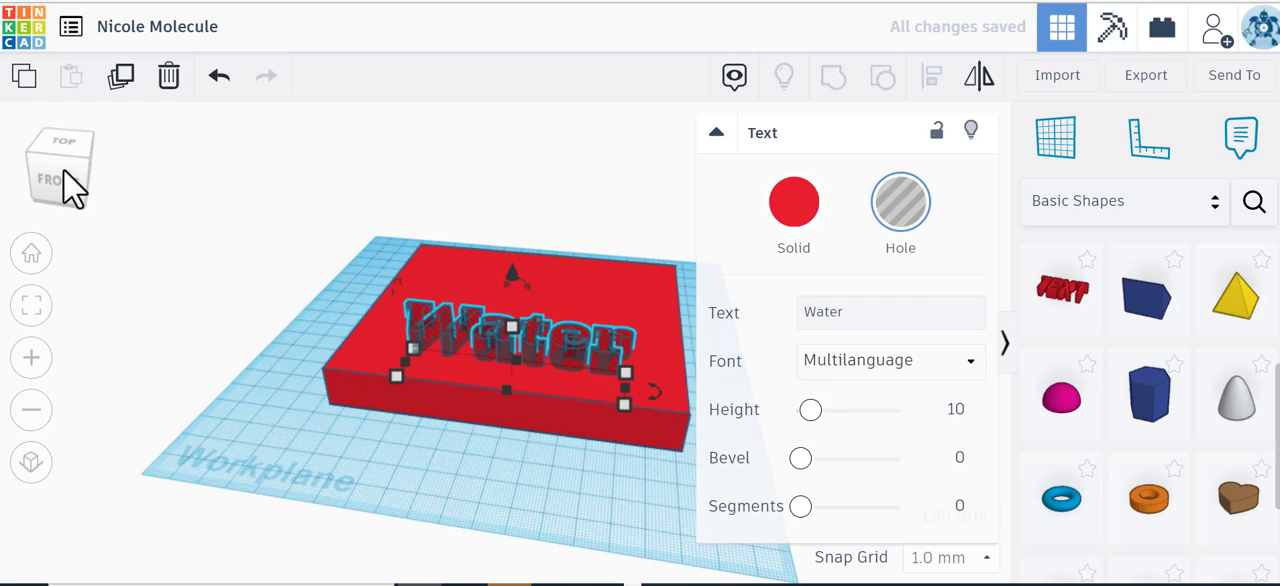
{"action": "left_click_drag", "start_coordinate": [63, 170], "coordinate": [63, 178]}
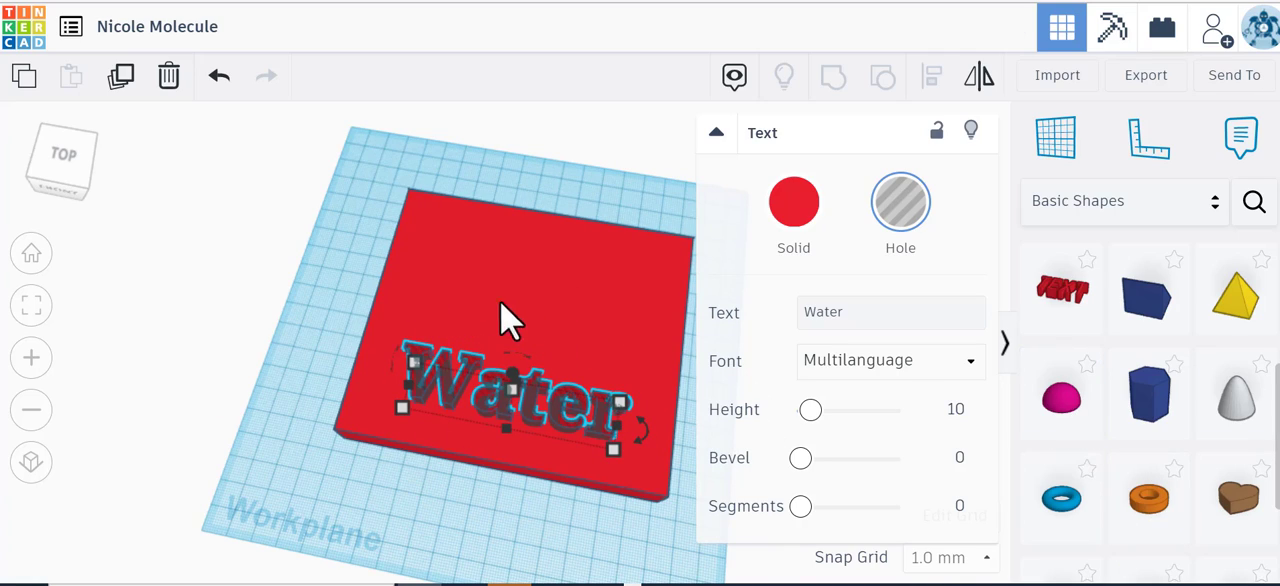
Step: Raise the height of the red base slab to 21 mm
{"action": "left_click", "coordinate": [66, 186]}
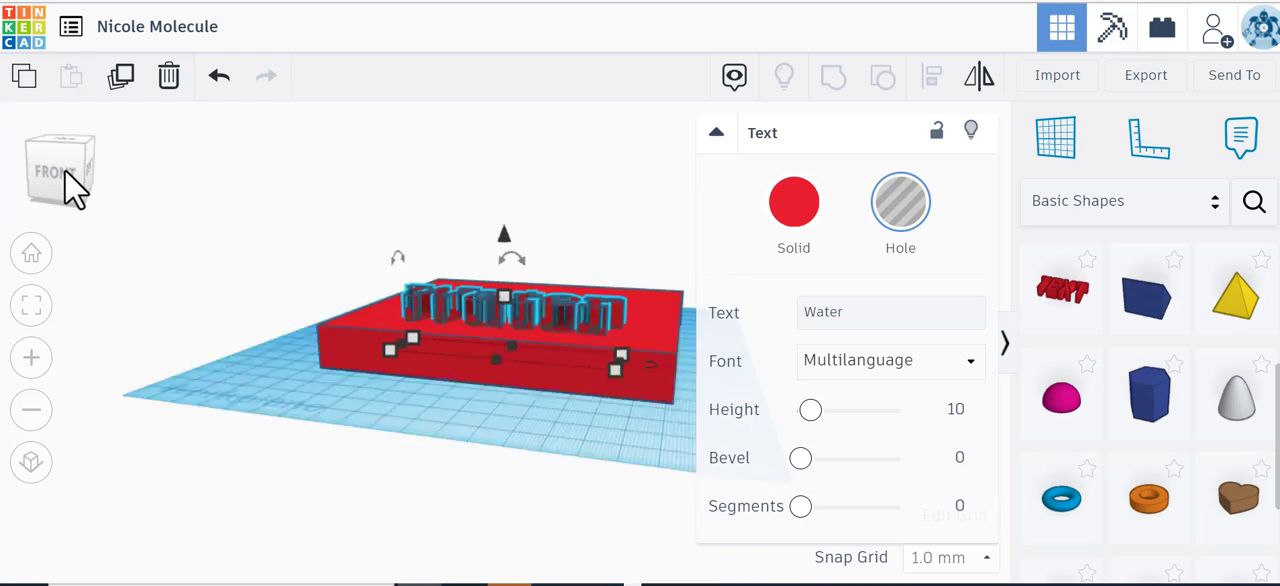
{"action": "left_click", "coordinate": [434, 315]}
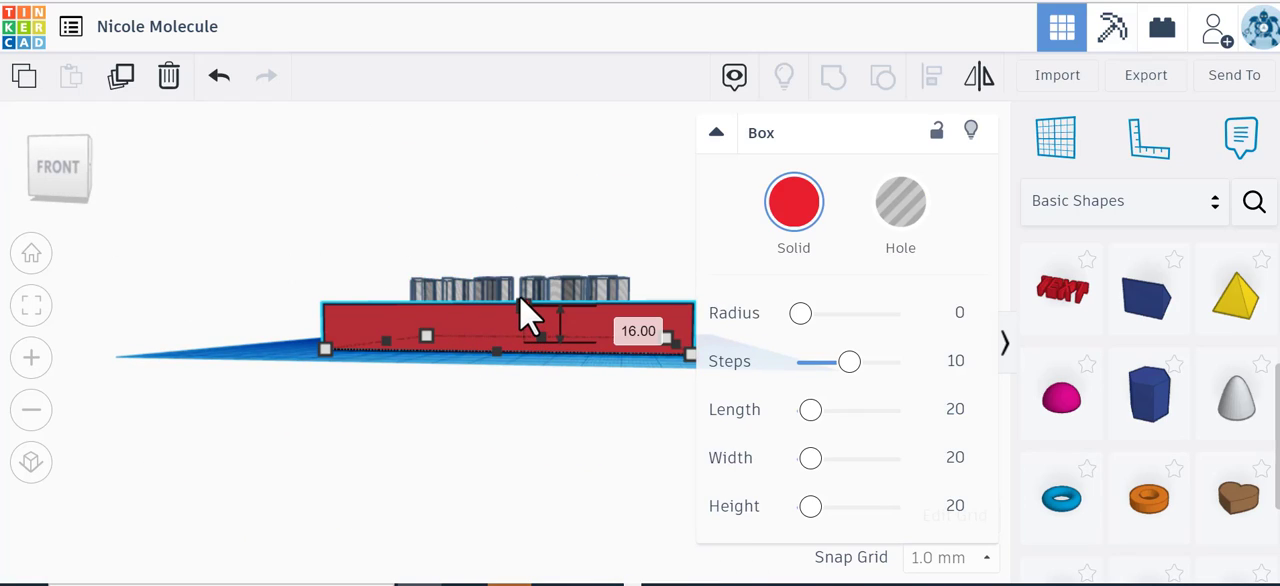
{"action": "left_click_drag", "start_coordinate": [527, 316], "coordinate": [529, 298]}
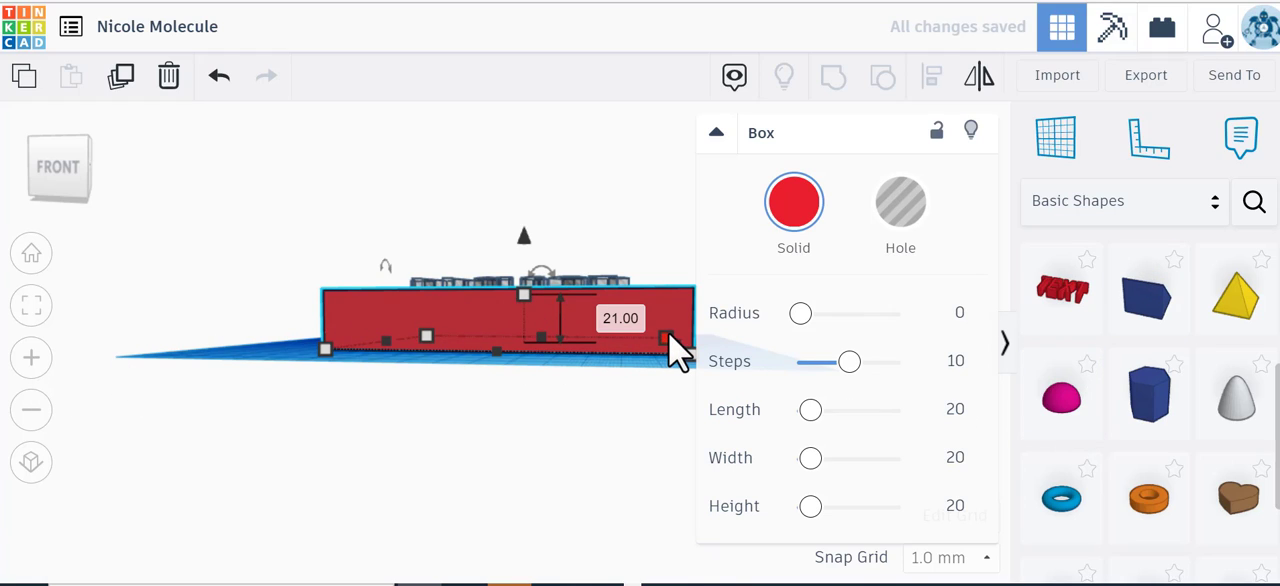
Step: Add the text ring shape from the complete Shape Generators collection to the workplane, just left of the red slab
{"action": "left_click", "coordinate": [1162, 205]}
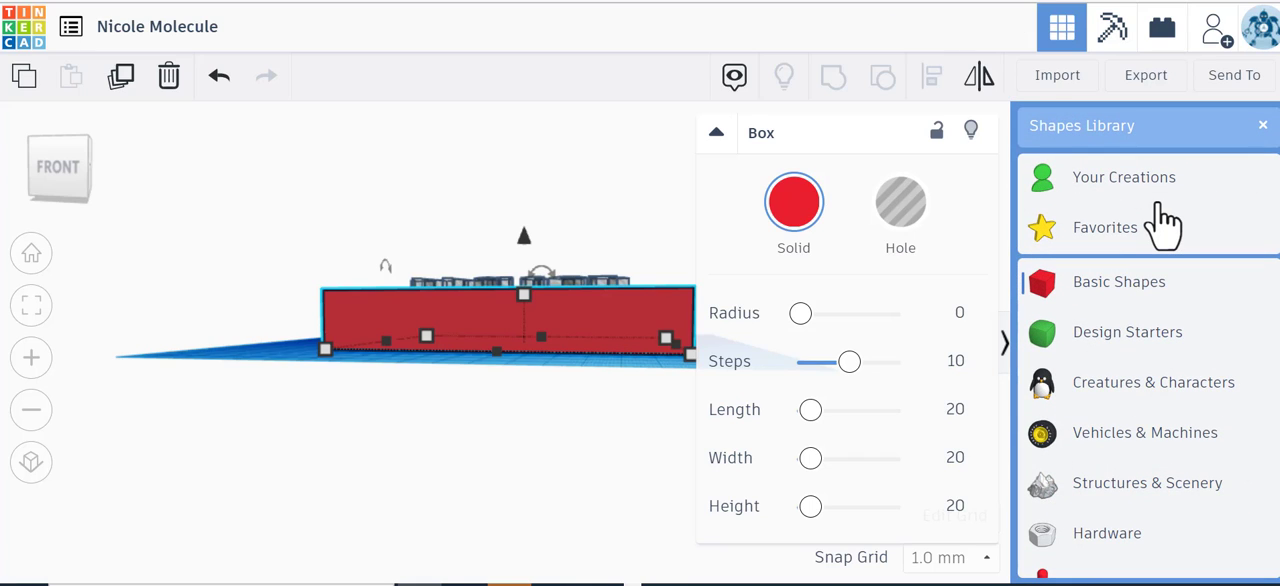
{"action": "scroll", "coordinate": [1143, 366], "scroll_direction": "down", "scroll_amount": 3}
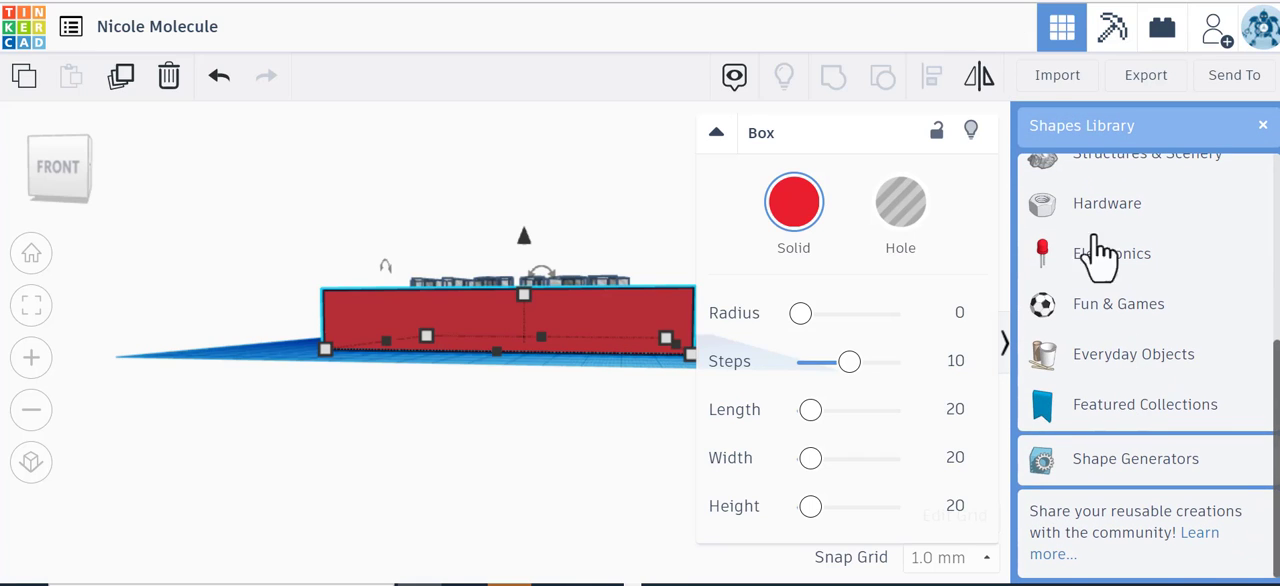
{"action": "scroll", "coordinate": [1040, 280], "scroll_direction": "up", "scroll_amount": 3}
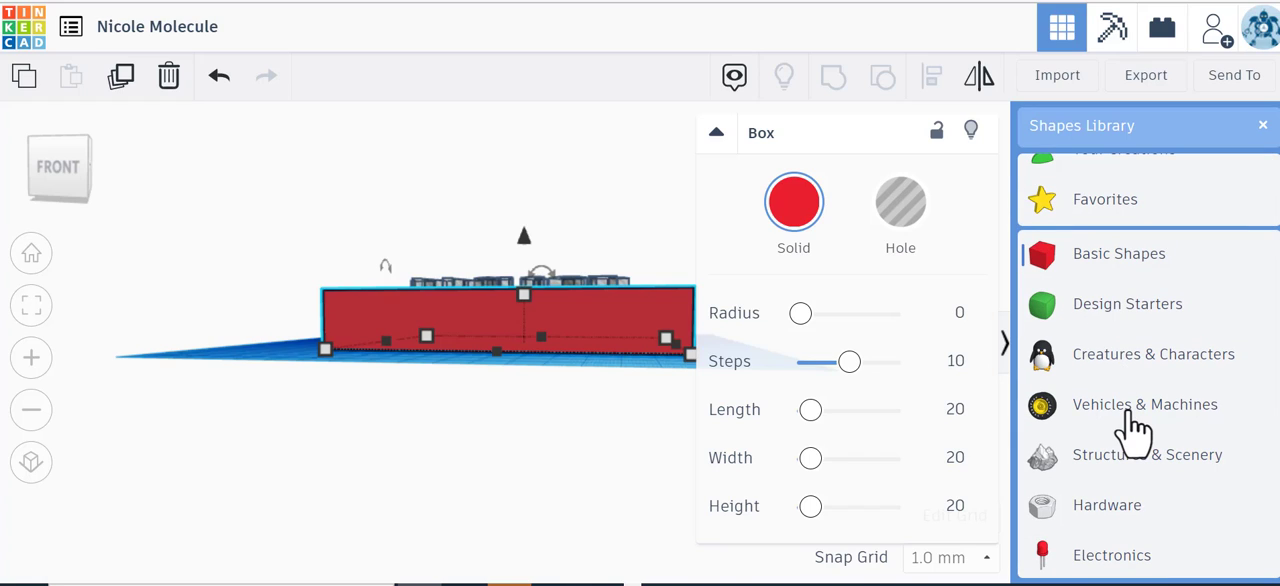
{"action": "scroll", "coordinate": [1133, 430], "scroll_direction": "down", "scroll_amount": 3}
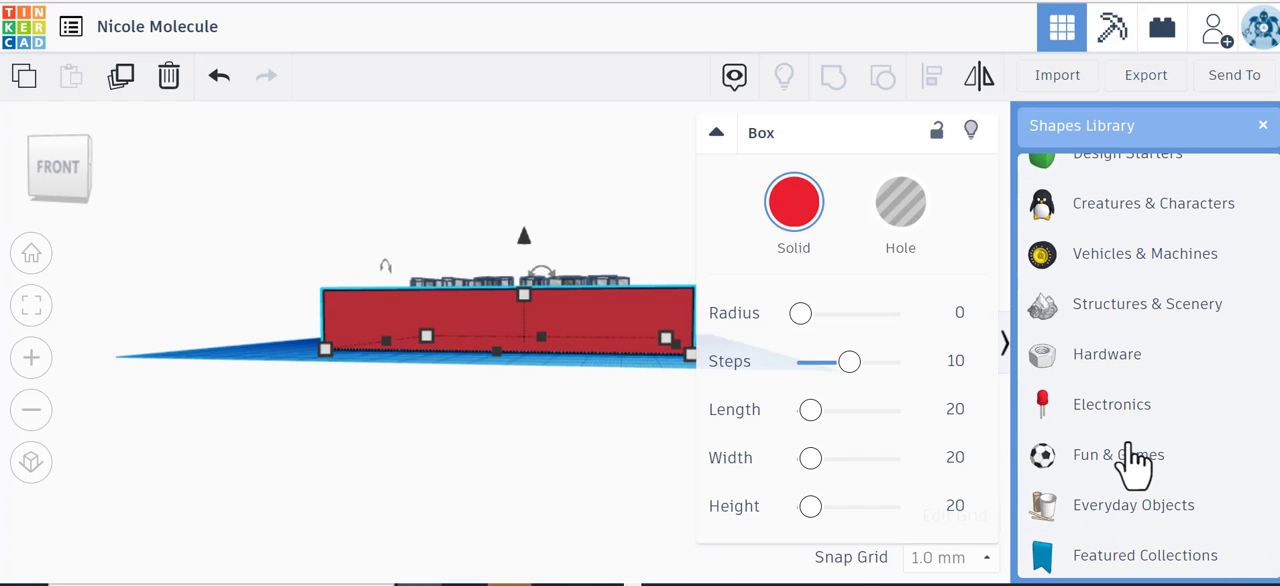
{"action": "scroll", "coordinate": [1133, 462], "scroll_direction": "down", "scroll_amount": 3}
{"action": "left_click", "coordinate": [1133, 462]}
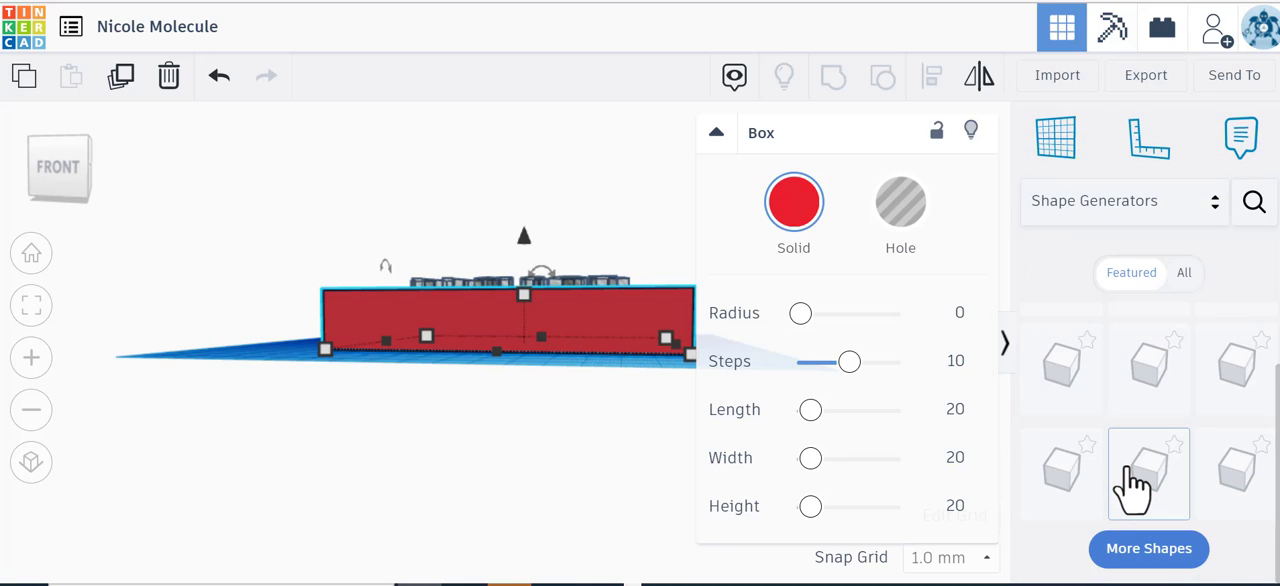
{"action": "left_click", "coordinate": [1182, 286]}
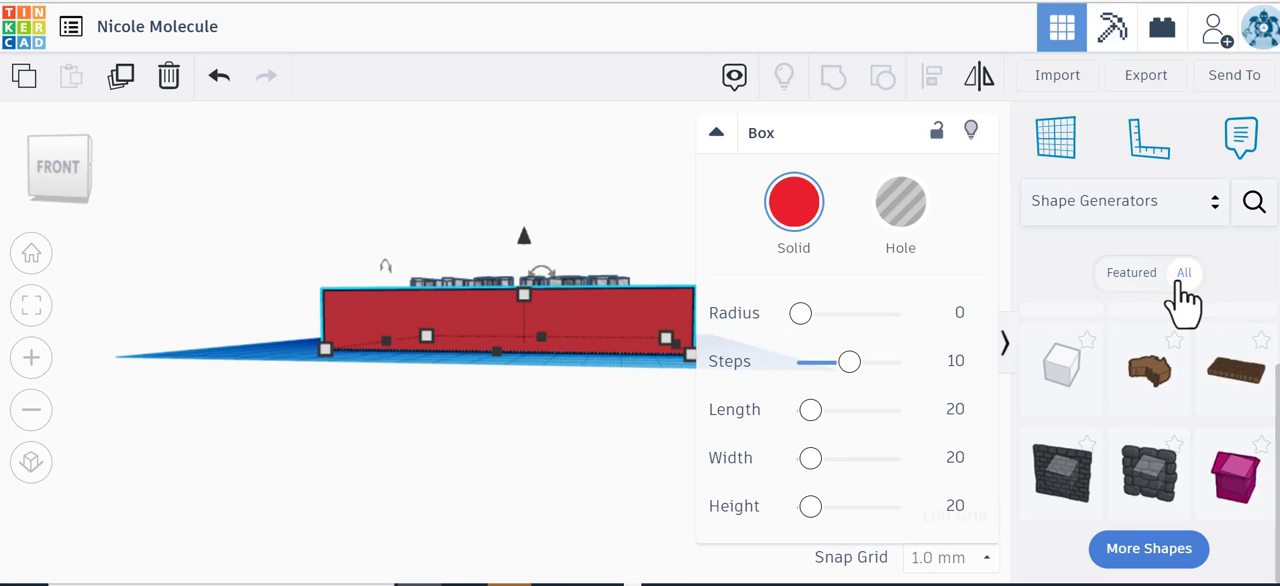
{"action": "scroll", "coordinate": [1171, 443], "scroll_direction": "down", "scroll_amount": 1}
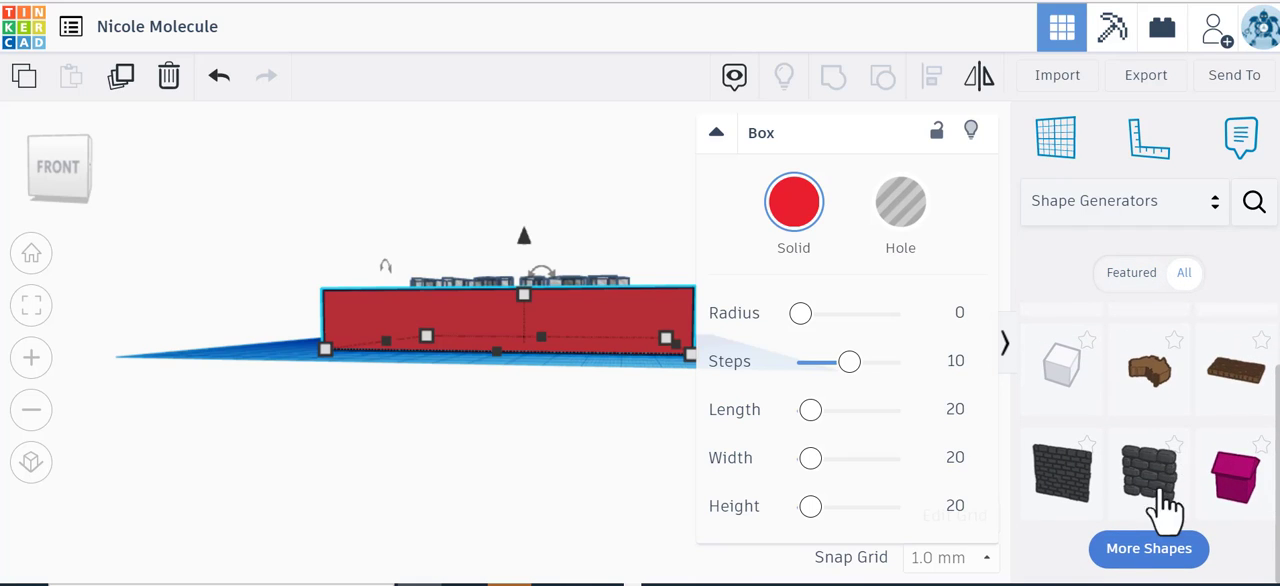
{"action": "left_click", "coordinate": [1100, 543]}
{"action": "scroll", "coordinate": [1157, 557], "scroll_direction": "down", "scroll_amount": 2}
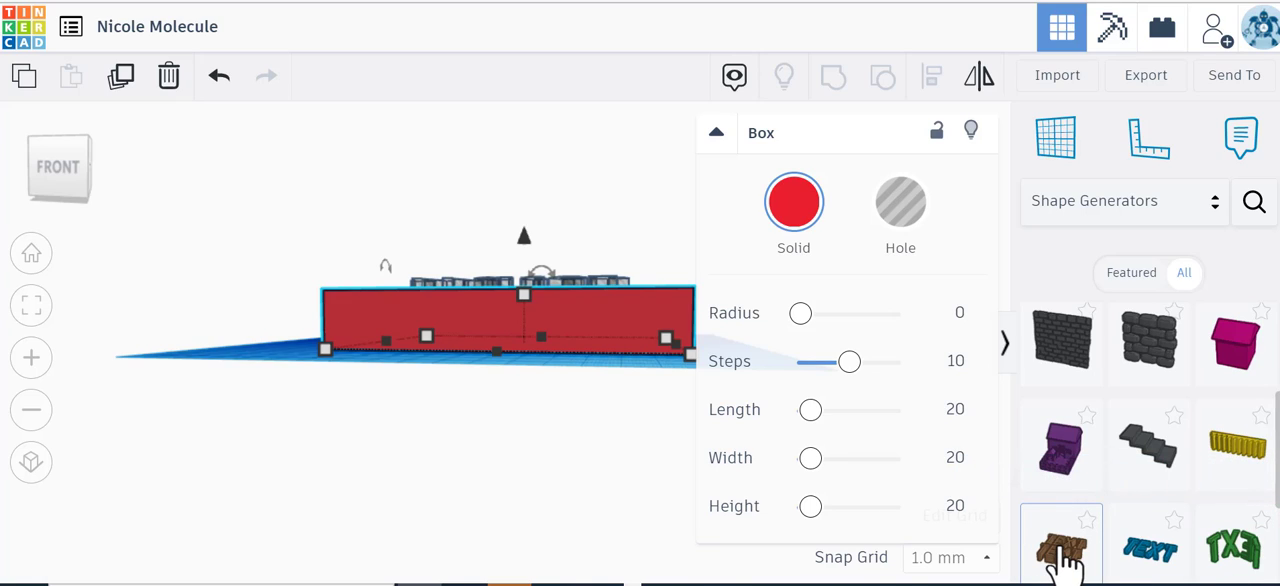
{"action": "scroll", "coordinate": [1068, 565], "scroll_direction": "down", "scroll_amount": 2}
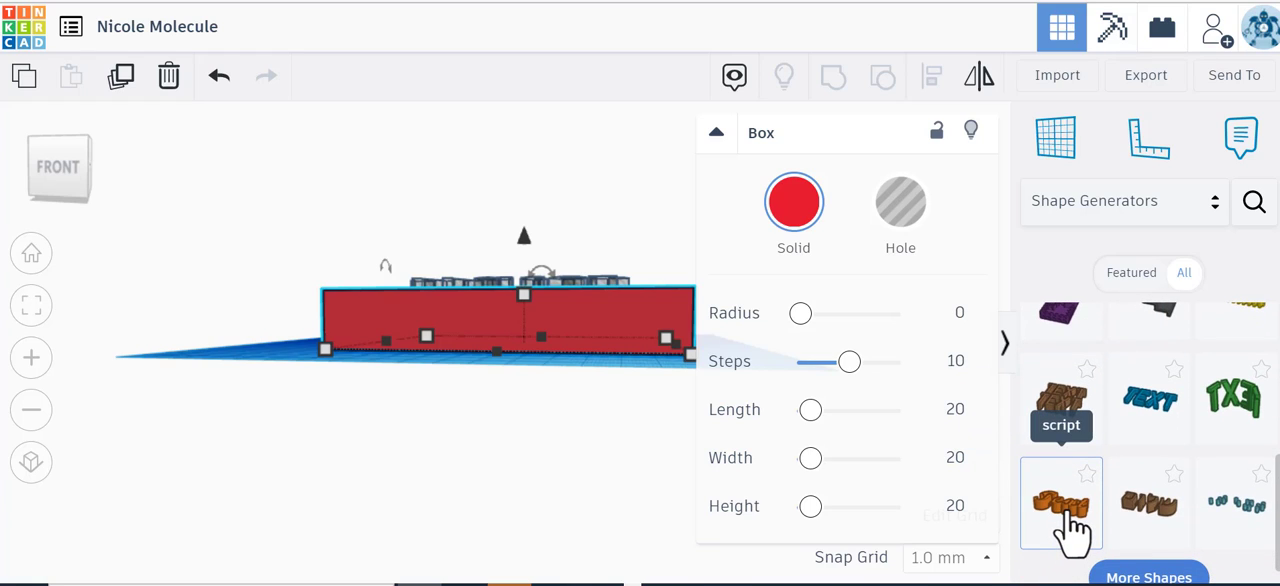
{"action": "left_click_drag", "start_coordinate": [1245, 405], "coordinate": [228, 365]}
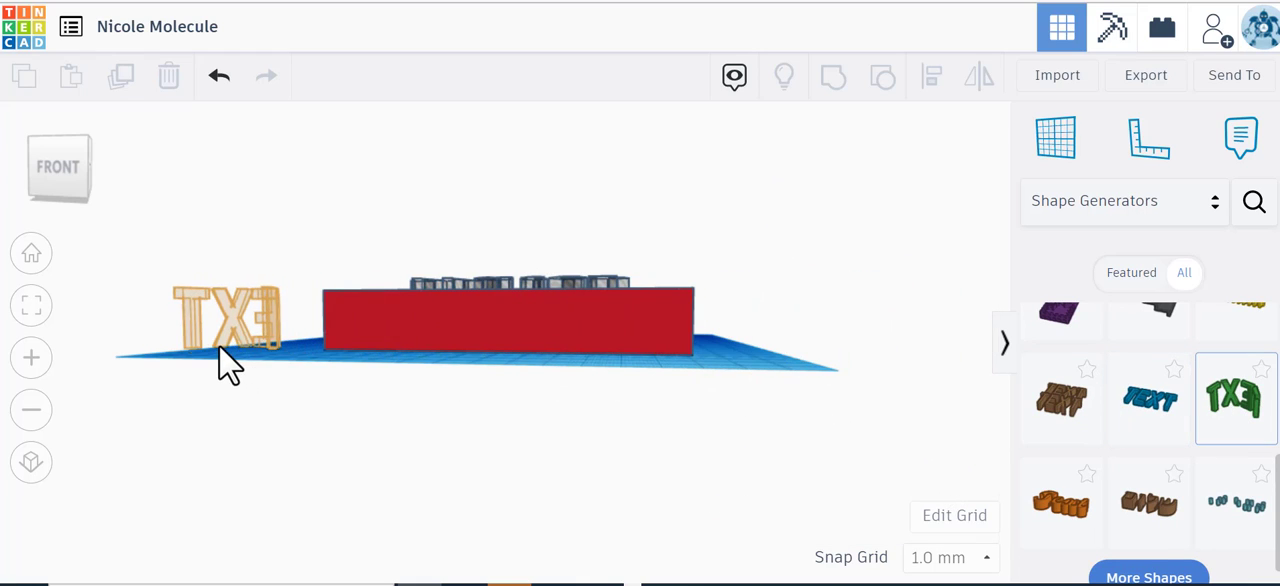
Step: Delete the red box slab from the design, keeping the Water text and the text ring
{"action": "left_click_drag", "start_coordinate": [66, 190], "coordinate": [158, 272]}
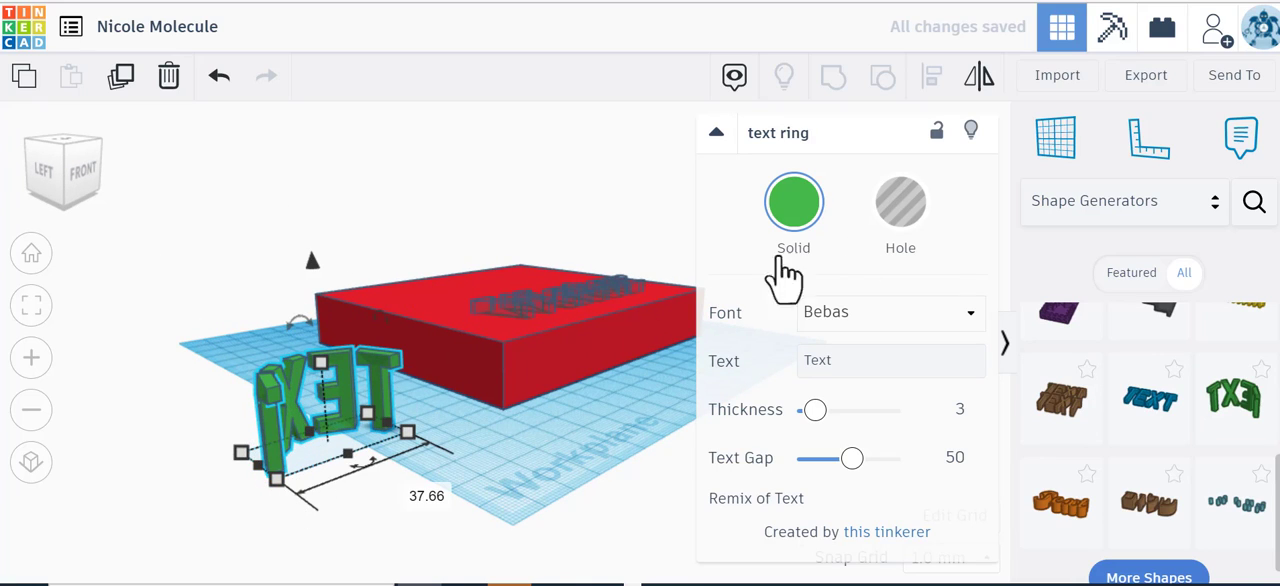
{"action": "left_click", "coordinate": [605, 350]}
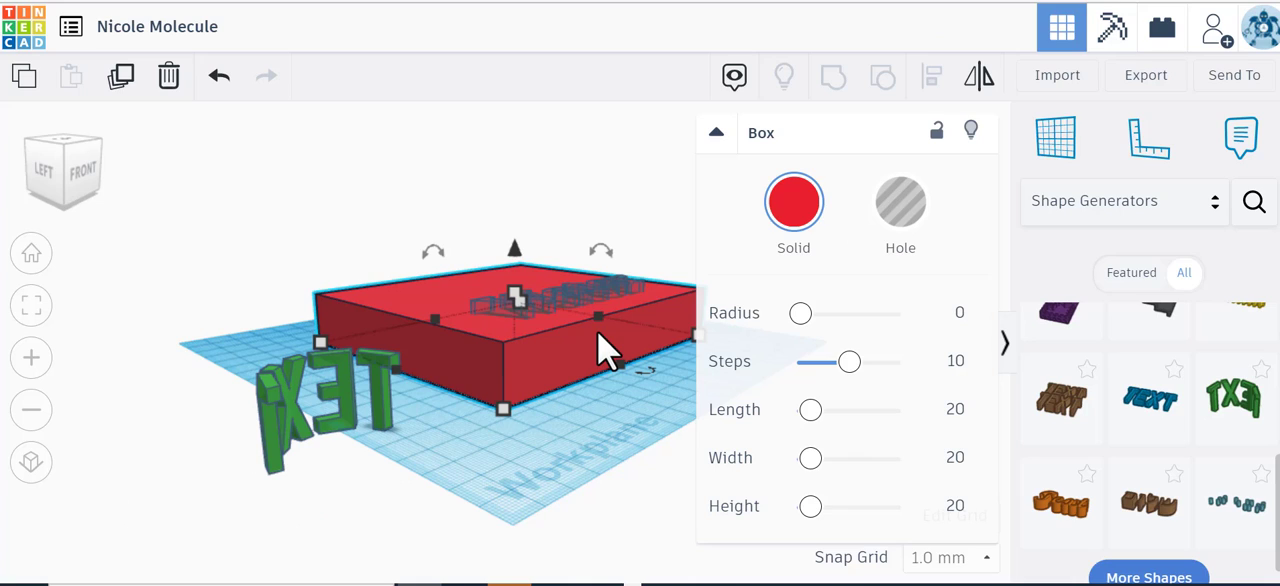
{"action": "key", "text": "Delete"}
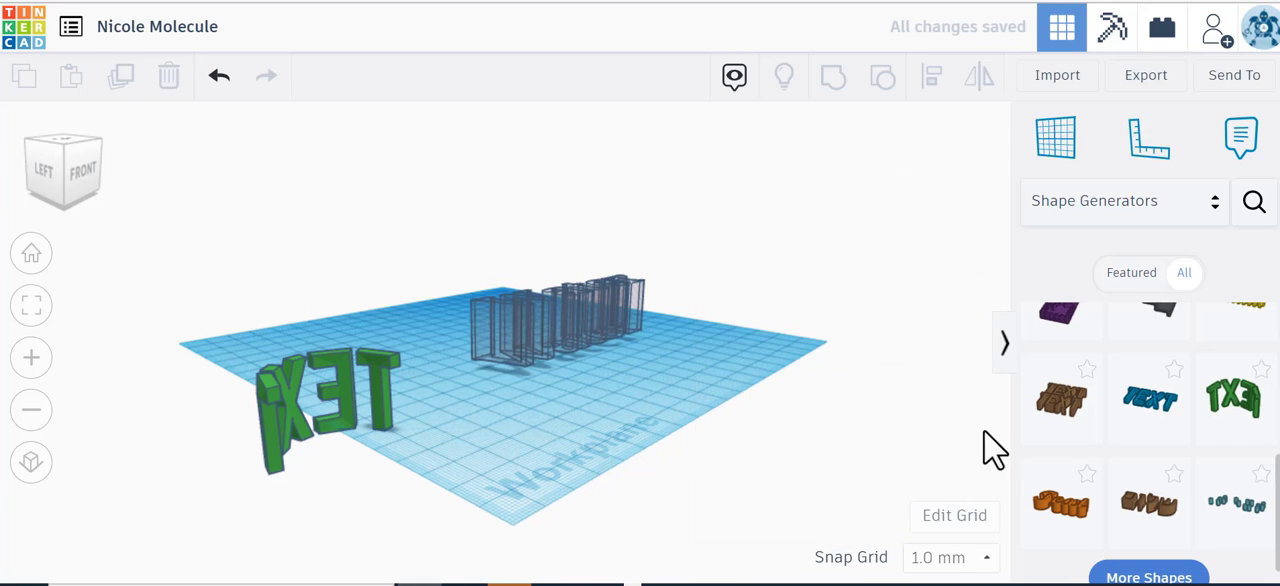
Step: Add a cylinder from the Basic Shapes collection and stretch its base to 113 by 84 mm
{"action": "scroll", "coordinate": [1045, 418], "scroll_direction": "up", "scroll_amount": 5}
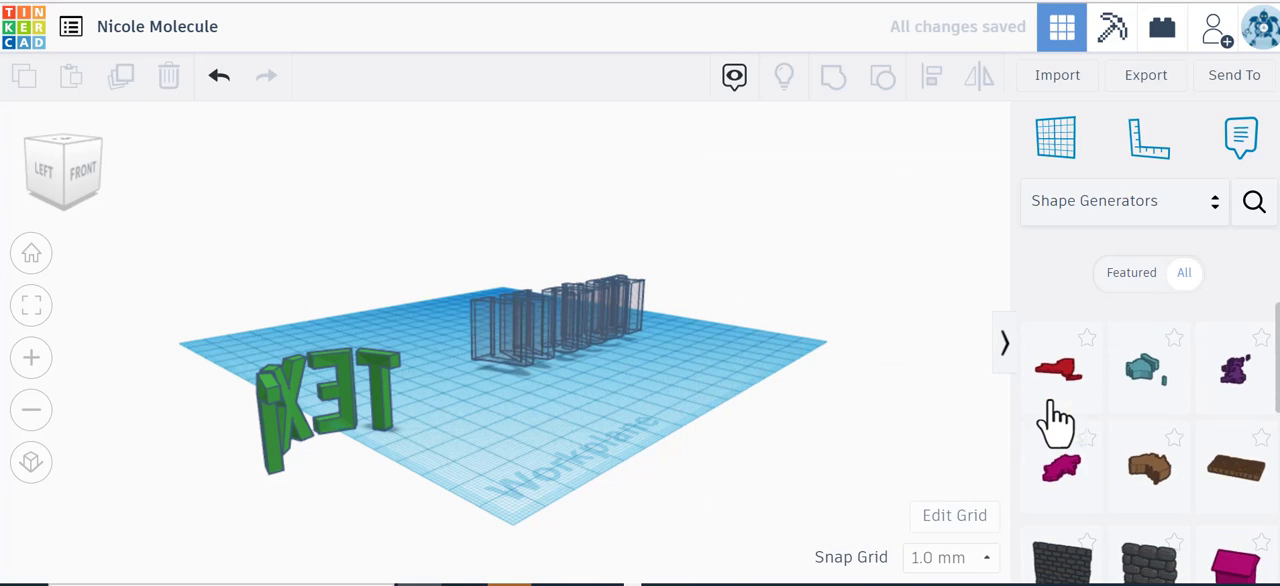
{"action": "left_click", "coordinate": [1122, 208]}
{"action": "scroll", "coordinate": [1123, 286], "scroll_direction": "up", "scroll_amount": 5}
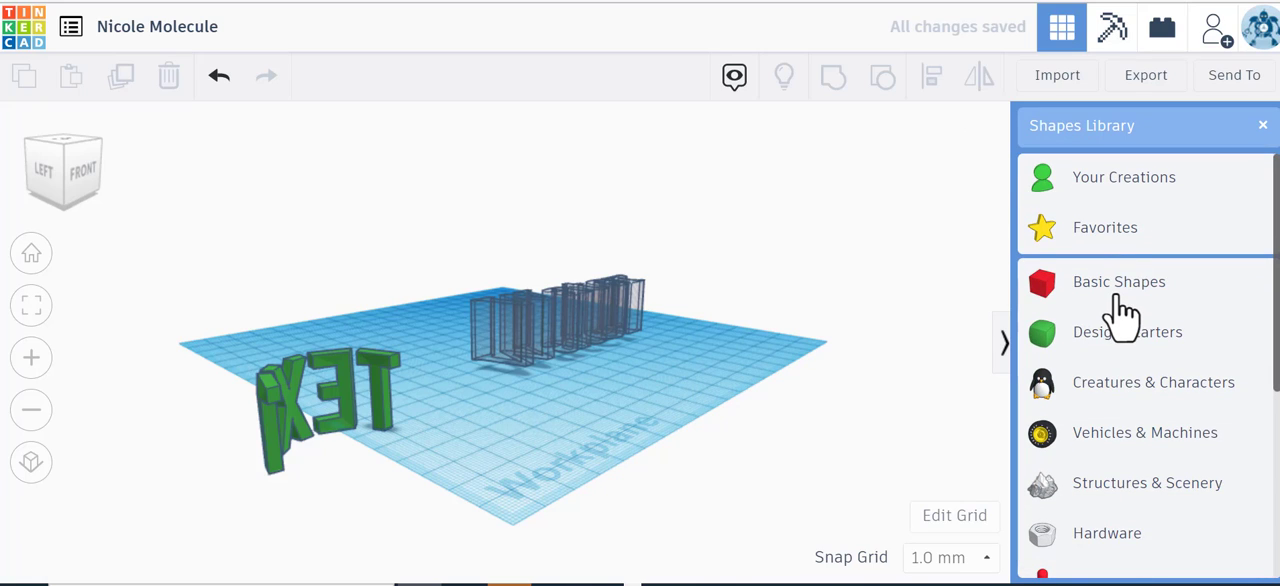
{"action": "left_click", "coordinate": [1045, 294]}
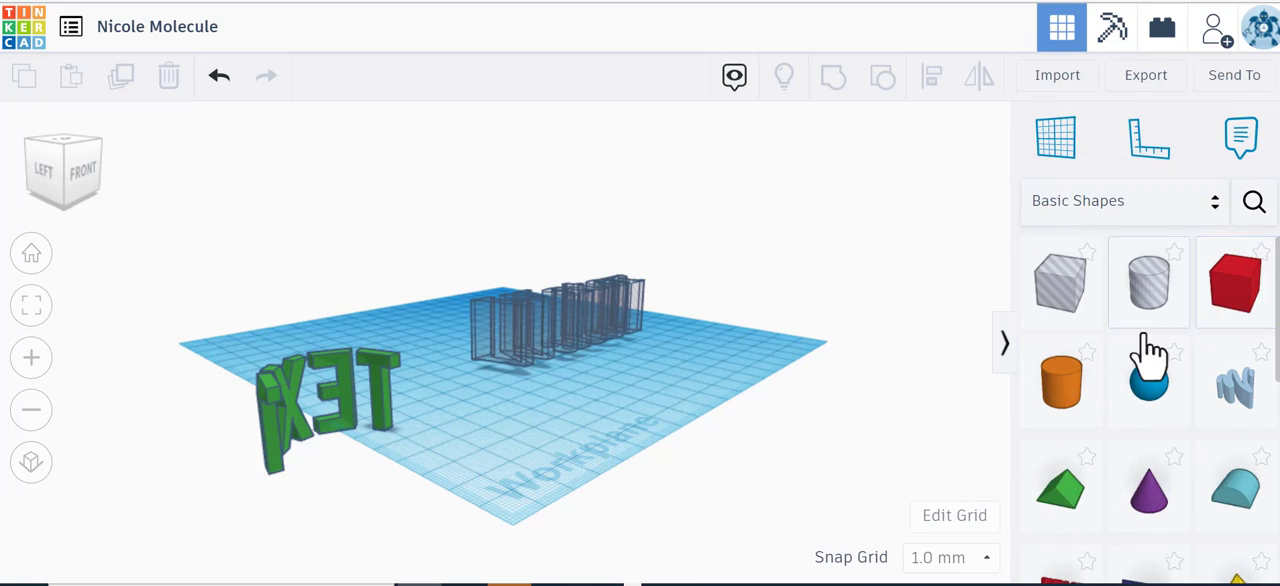
{"action": "left_click_drag", "start_coordinate": [1062, 405], "coordinate": [698, 462]}
{"action": "left_click_drag", "start_coordinate": [536, 380], "coordinate": [467, 405]}
{"action": "left_click_drag", "start_coordinate": [612, 346], "coordinate": [617, 330]}
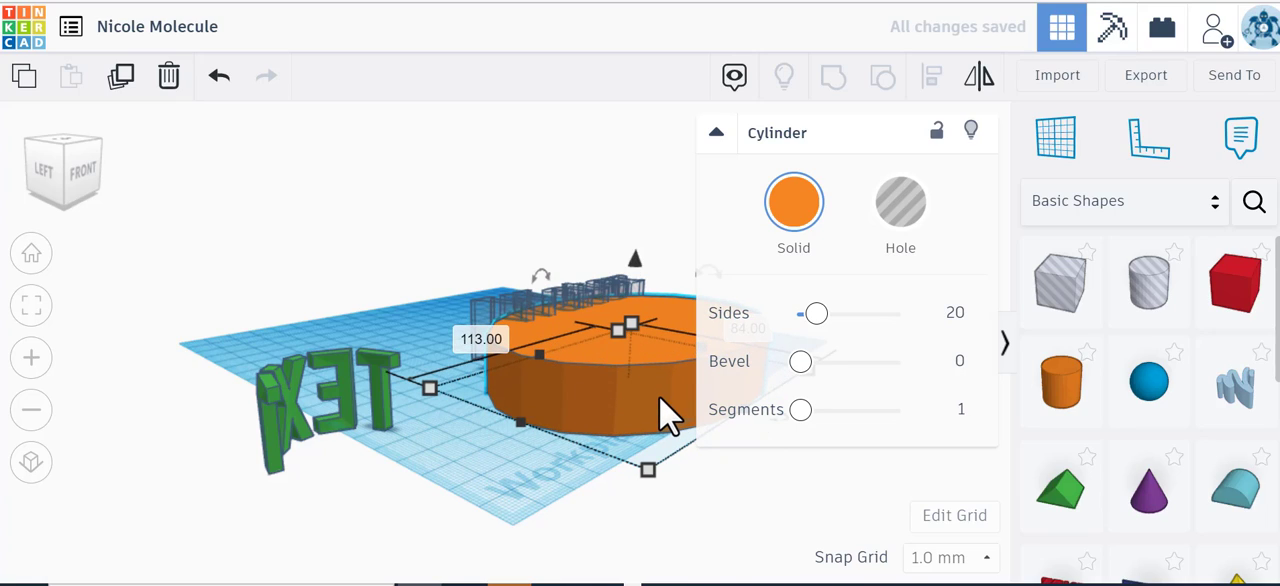
Step: Move the orange cylinder across the workplane so that it sits around the Water hole text as the new base
{"action": "key", "text": "Right"}
{"action": "key", "text": "Right"}
{"action": "key", "text": "Right"}
{"action": "key", "text": "Right"}
{"action": "key", "text": "Right"}
{"action": "key", "text": "Right"}
{"action": "key", "text": "Right"}
{"action": "key", "text": "Right"}
{"action": "key", "text": "Right"}
{"action": "key", "text": "Right"}
{"action": "key", "text": "Right"}
{"action": "key", "text": "Right"}
{"action": "key", "text": "Right"}
{"action": "key", "text": "Right"}
{"action": "key", "text": "Right"}
{"action": "key", "text": "Right"}
{"action": "key", "text": "Right"}
{"action": "key", "text": "Right"}
{"action": "key", "text": "Right"}
{"action": "key", "text": "Right"}
{"action": "key", "text": "Left"}
{"action": "key", "text": "Left"}
{"action": "key", "text": "Left"}
{"action": "key", "text": "Left"}
{"action": "key", "text": "Left"}
{"action": "key", "text": "Left"}
{"action": "key", "text": "Left"}
{"action": "key", "text": "Left"}
{"action": "key", "text": "Left"}
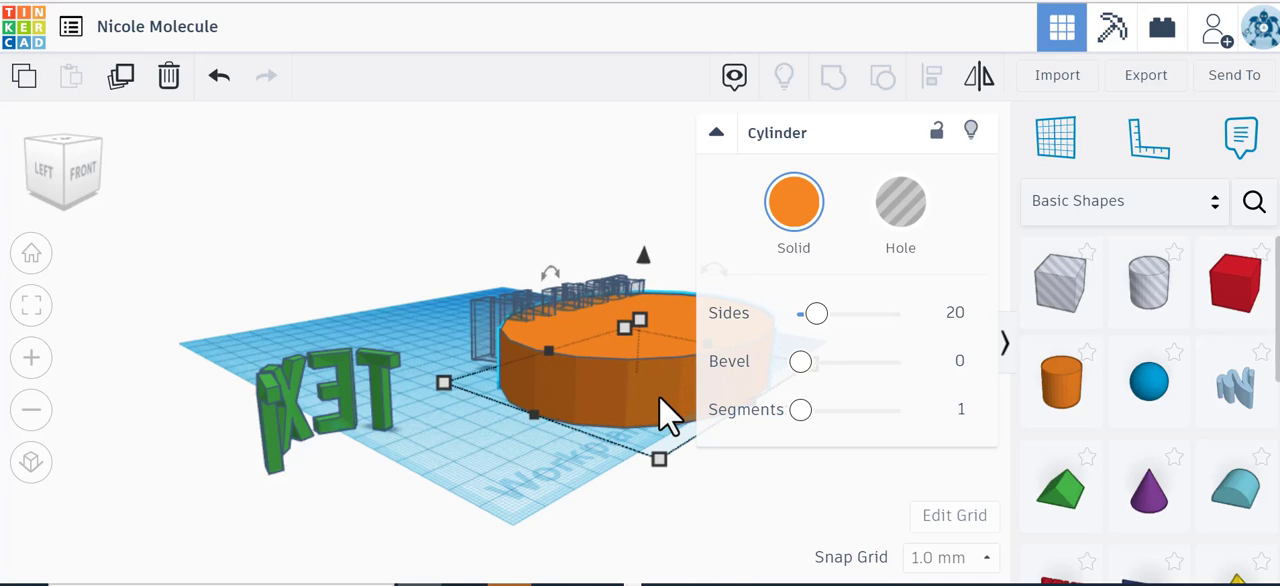
{"action": "key", "text": "Left"}
{"action": "key", "text": "Left"}
{"action": "key", "text": "Left"}
{"action": "key", "text": "Left"}
{"action": "key", "text": "Left"}
{"action": "key", "text": "Left"}
{"action": "key", "text": "Left"}
{"action": "key", "text": "Left"}
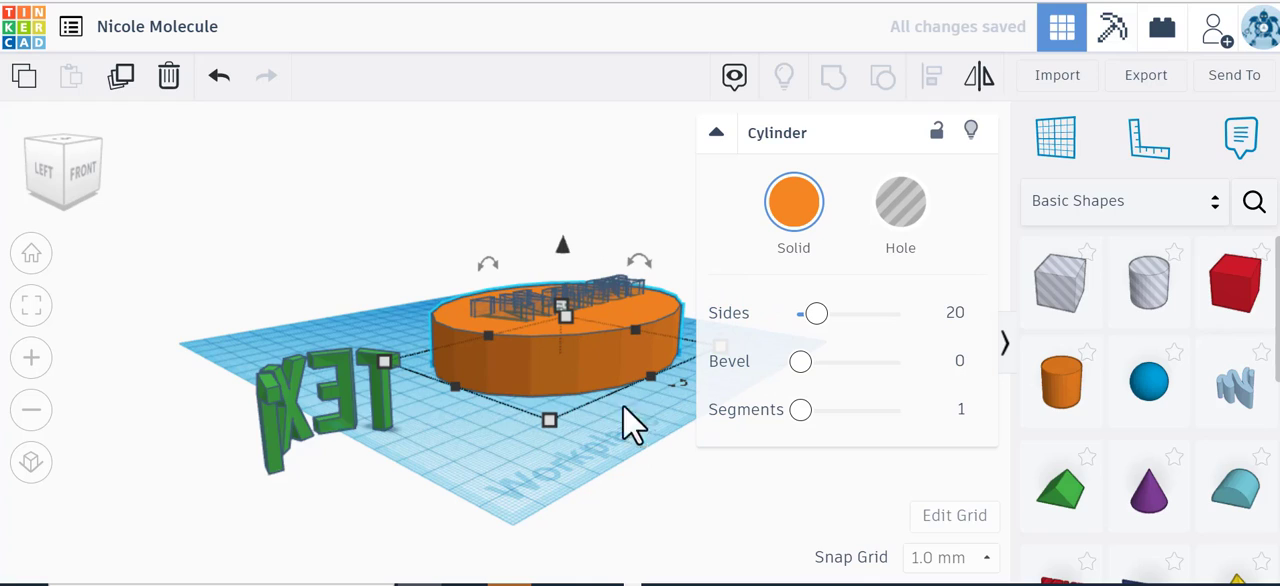
Step: Move the green text ring across the workplane until it touches the back edge of the cylinder
{"action": "left_click", "coordinate": [63, 176]}
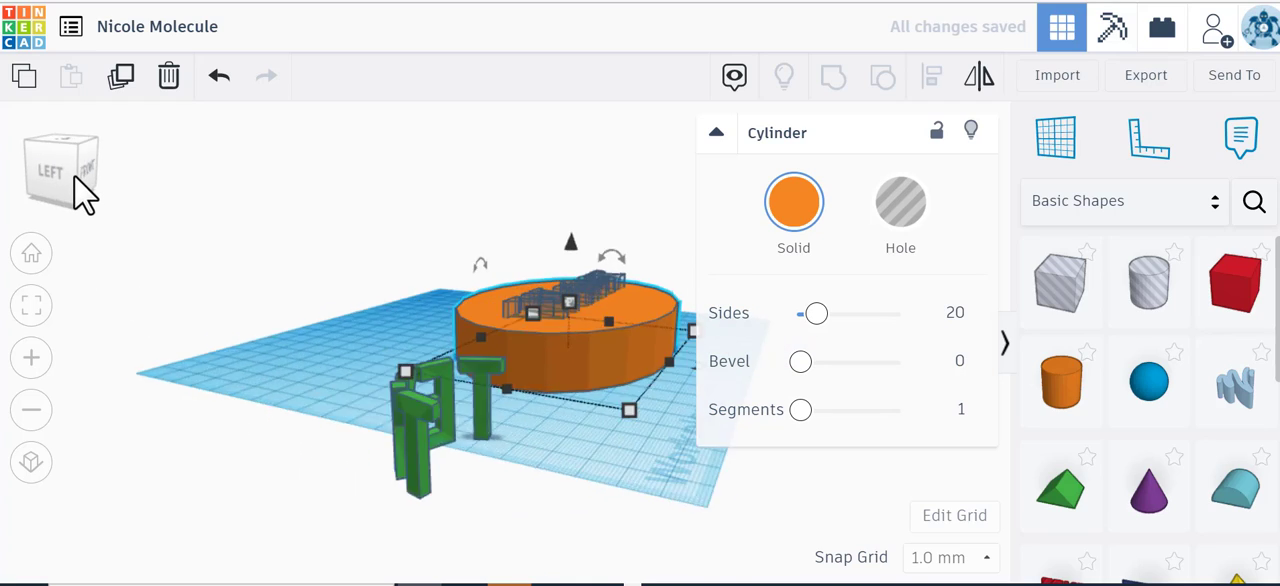
{"action": "left_click", "coordinate": [600, 440]}
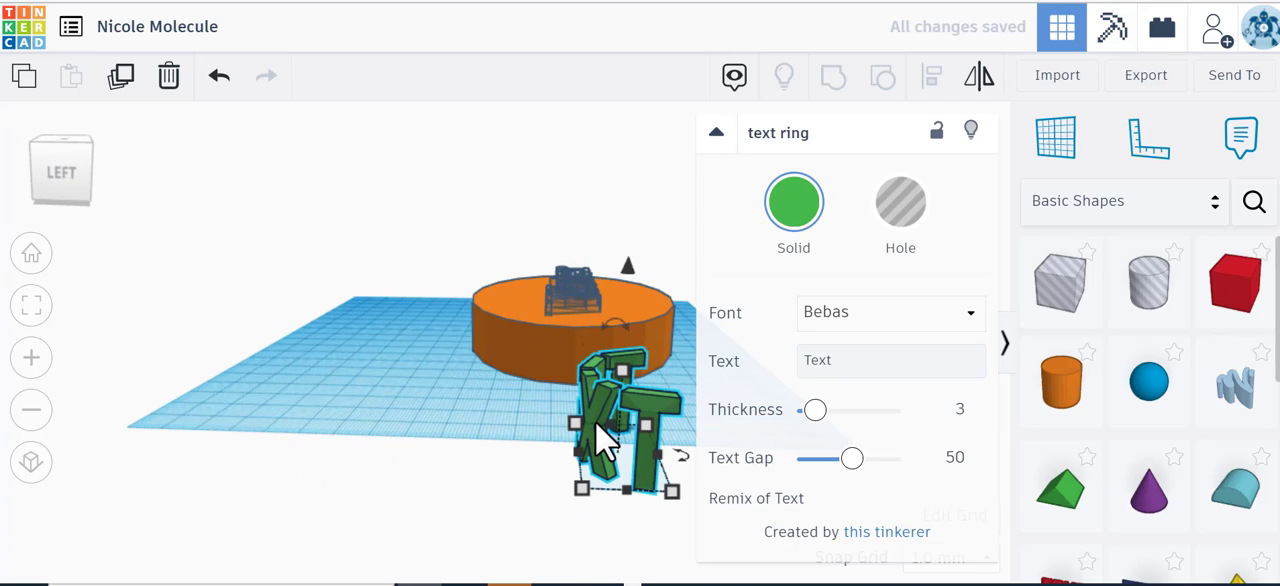
{"action": "key", "text": "Left"}
{"action": "key", "text": "Left"}
{"action": "key", "text": "Left"}
{"action": "key", "text": "Left"}
{"action": "key", "text": "Left"}
{"action": "key", "text": "Left"}
{"action": "key", "text": "Left"}
{"action": "key", "text": "Left"}
{"action": "key", "text": "Left"}
{"action": "key", "text": "Left"}
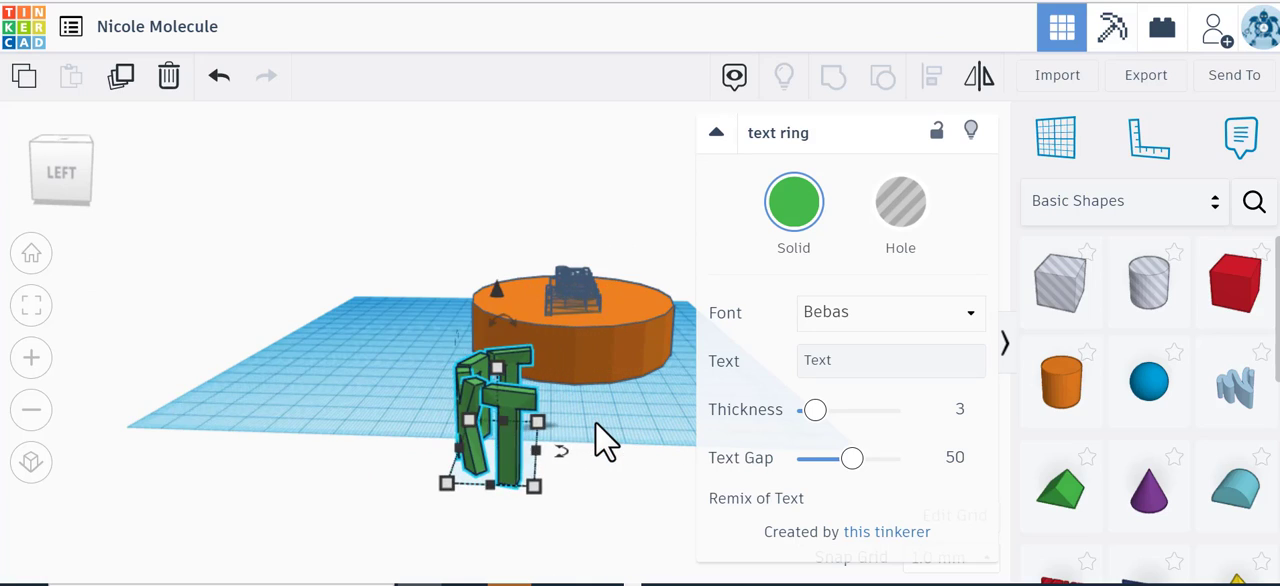
{"action": "key", "text": "Left"}
{"action": "key", "text": "Up"}
{"action": "key", "text": "Up"}
{"action": "key", "text": "Up"}
{"action": "key", "text": "Up"}
{"action": "key", "text": "Up"}
{"action": "key", "text": "Up"}
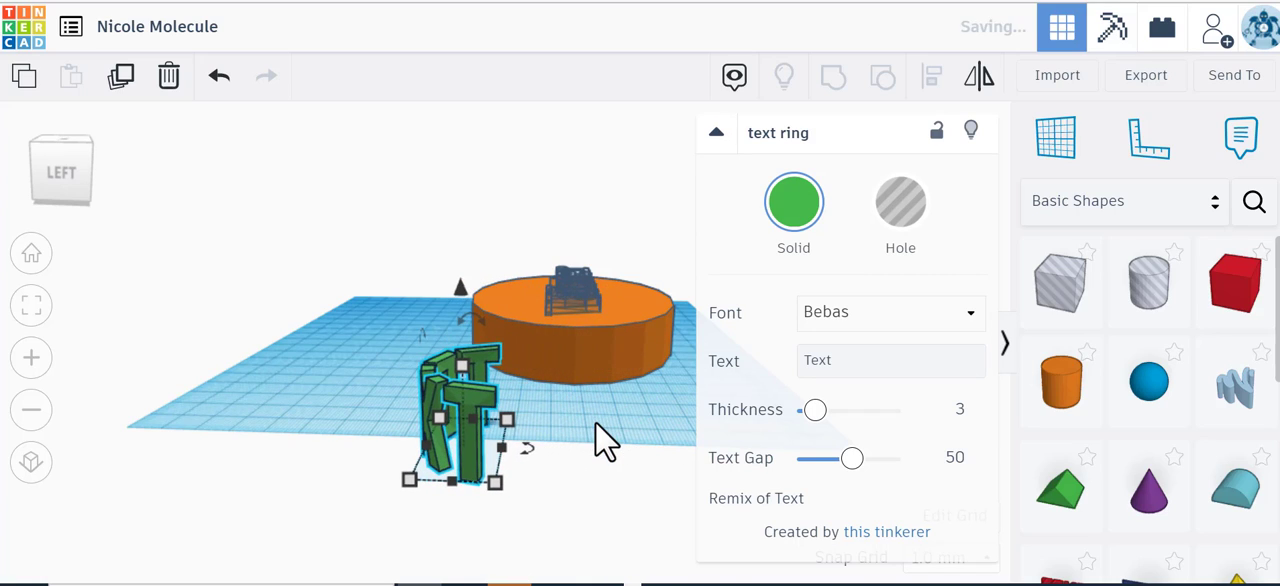
{"action": "key", "text": "Up"}
{"action": "key", "text": "Up"}
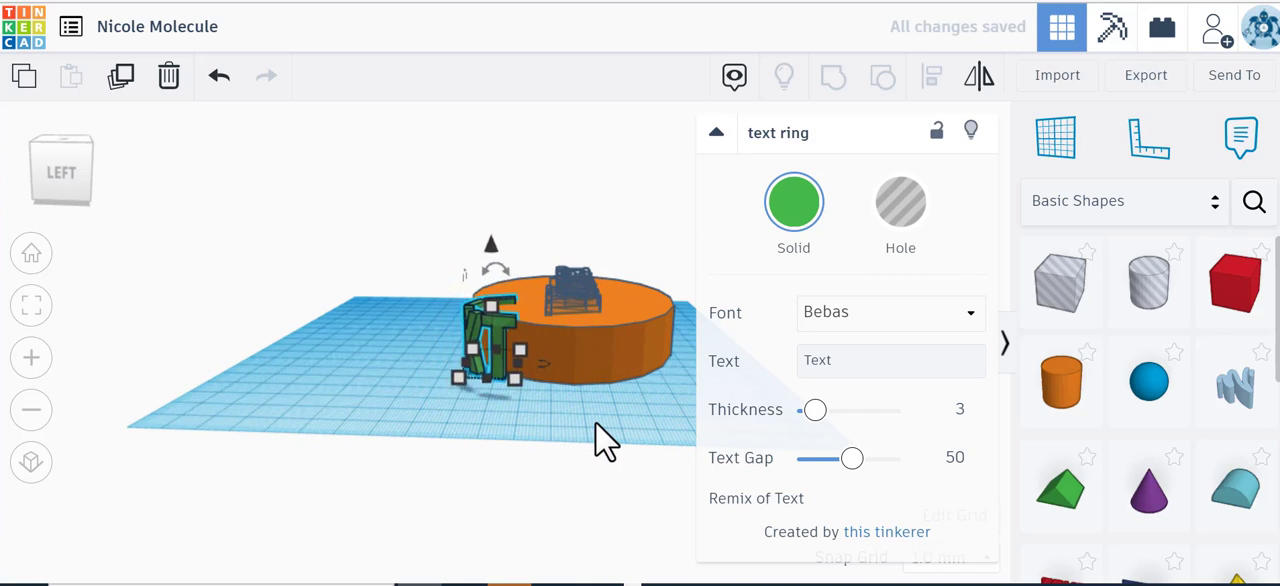
{"action": "key", "text": "Up"}
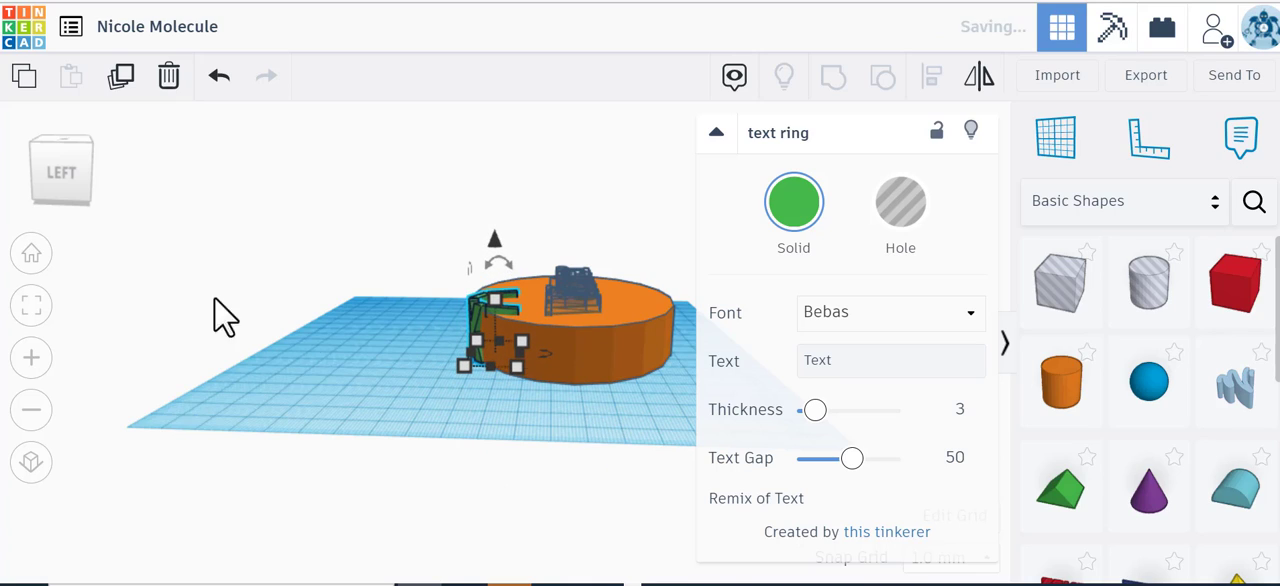
Step: Stretch the text ring along the back of the cylinder to 105 mm wide and 30.22 mm deep
{"action": "left_click_drag", "start_coordinate": [71, 196], "coordinate": [98, 197]}
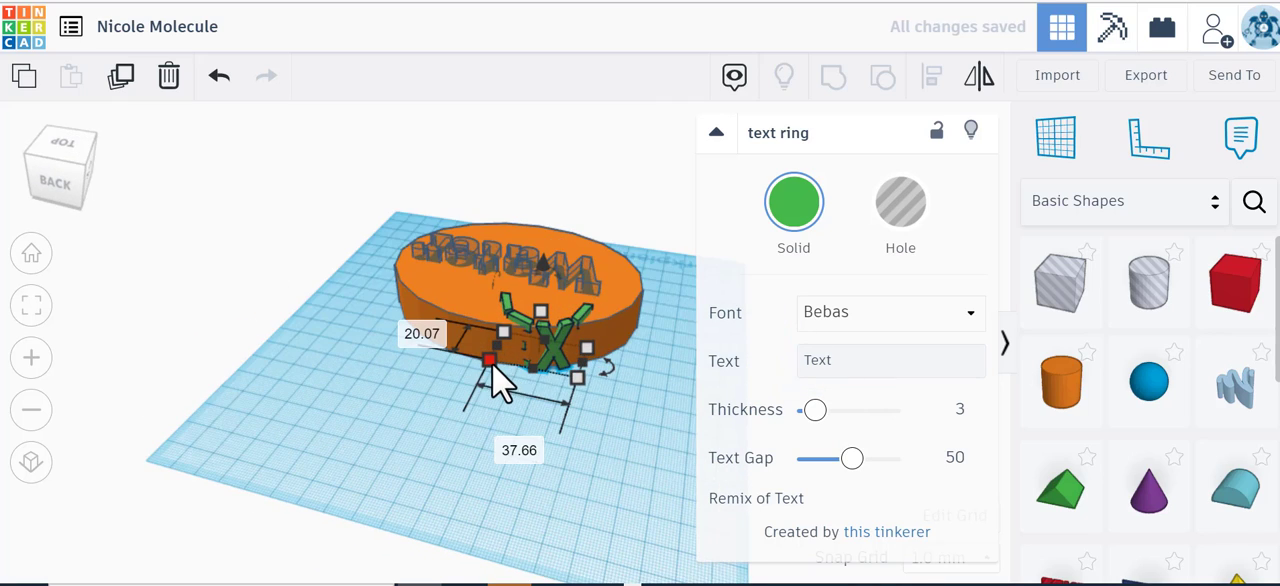
{"action": "left_click_drag", "start_coordinate": [480, 372], "coordinate": [375, 332]}
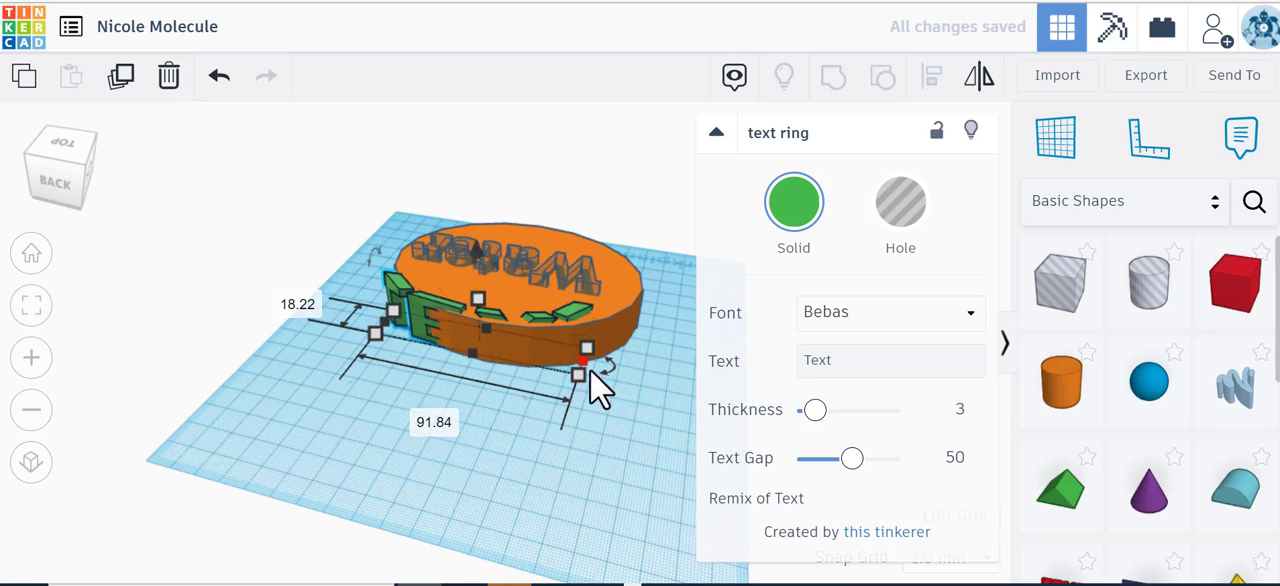
{"action": "left_click_drag", "start_coordinate": [578, 376], "coordinate": [610, 391]}
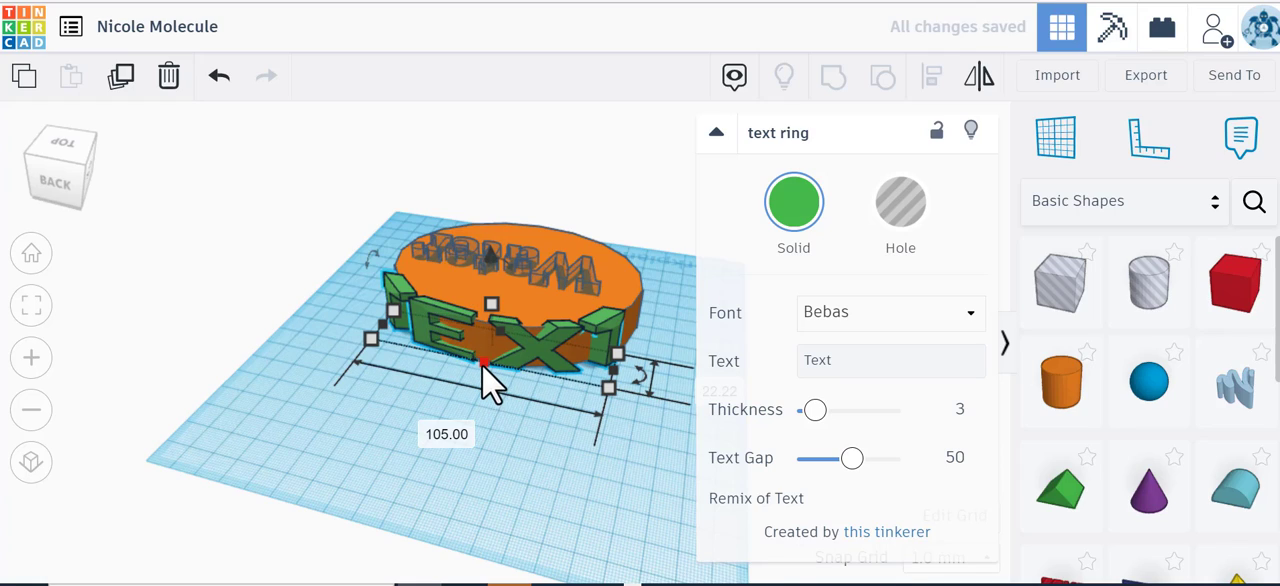
{"action": "left_click_drag", "start_coordinate": [483, 364], "coordinate": [482, 380]}
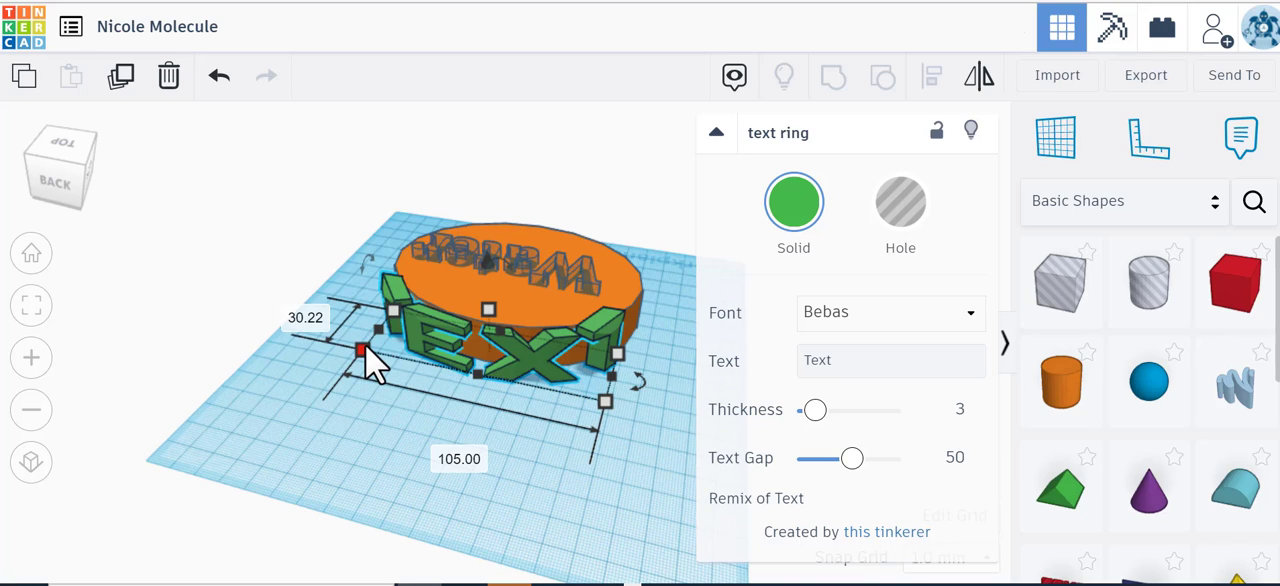
Step: Extend the text ring's depth further inward, up to the Water text, so its letters wrap around the cylinder's curved edge
{"action": "left_click", "coordinate": [30, 359]}
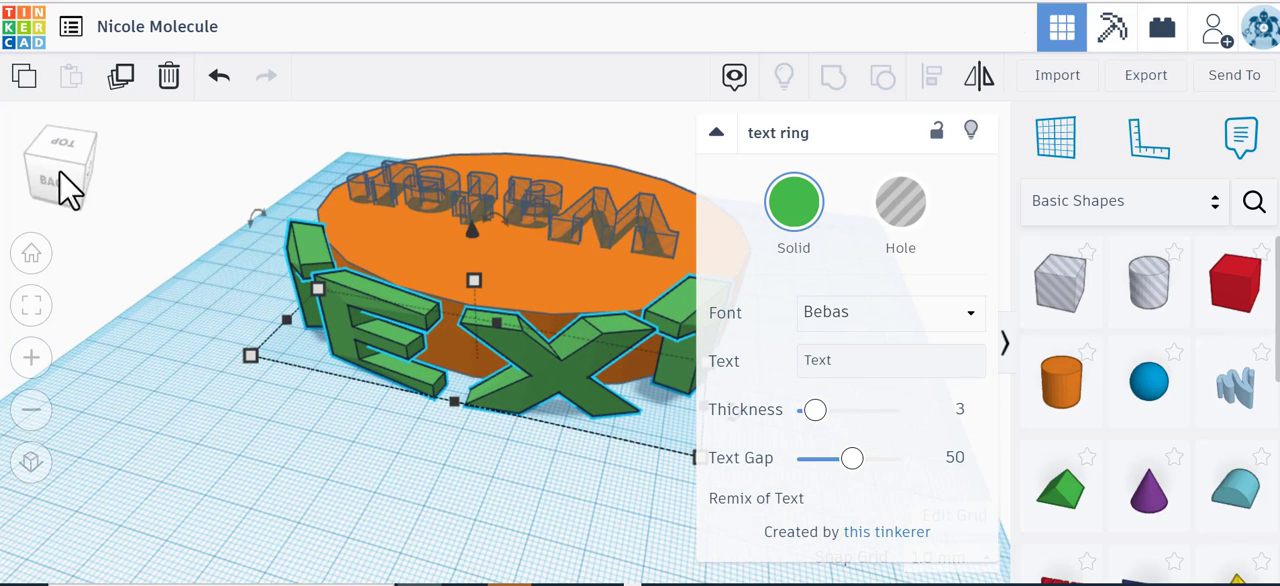
{"action": "left_click_drag", "start_coordinate": [68, 174], "coordinate": [115, 193]}
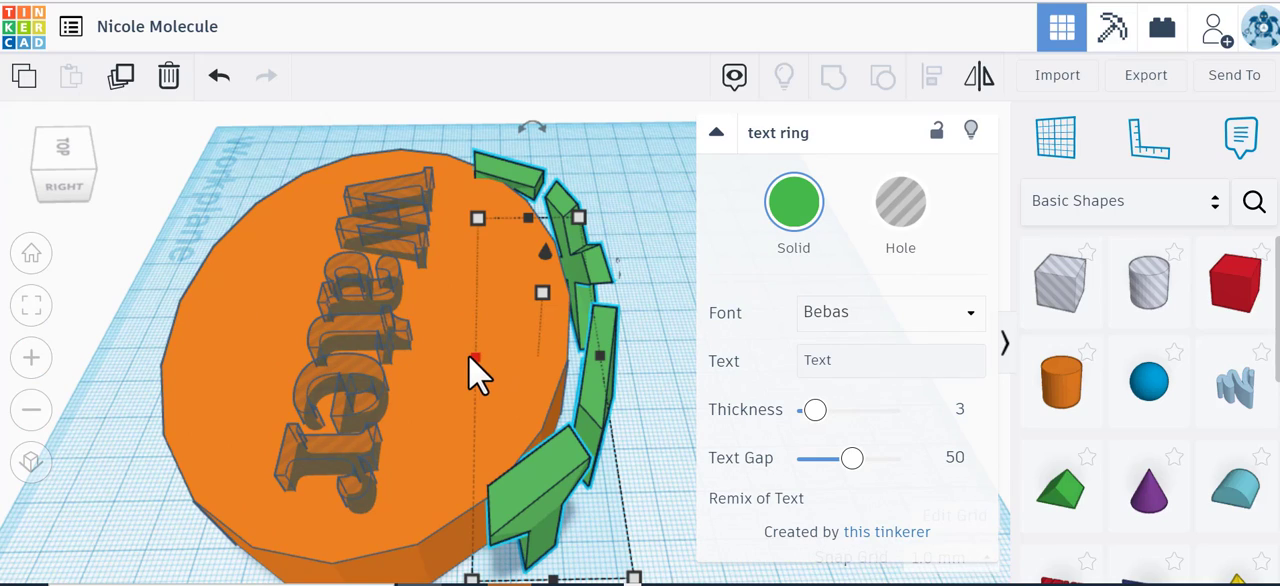
{"action": "left_click_drag", "start_coordinate": [478, 375], "coordinate": [392, 368]}
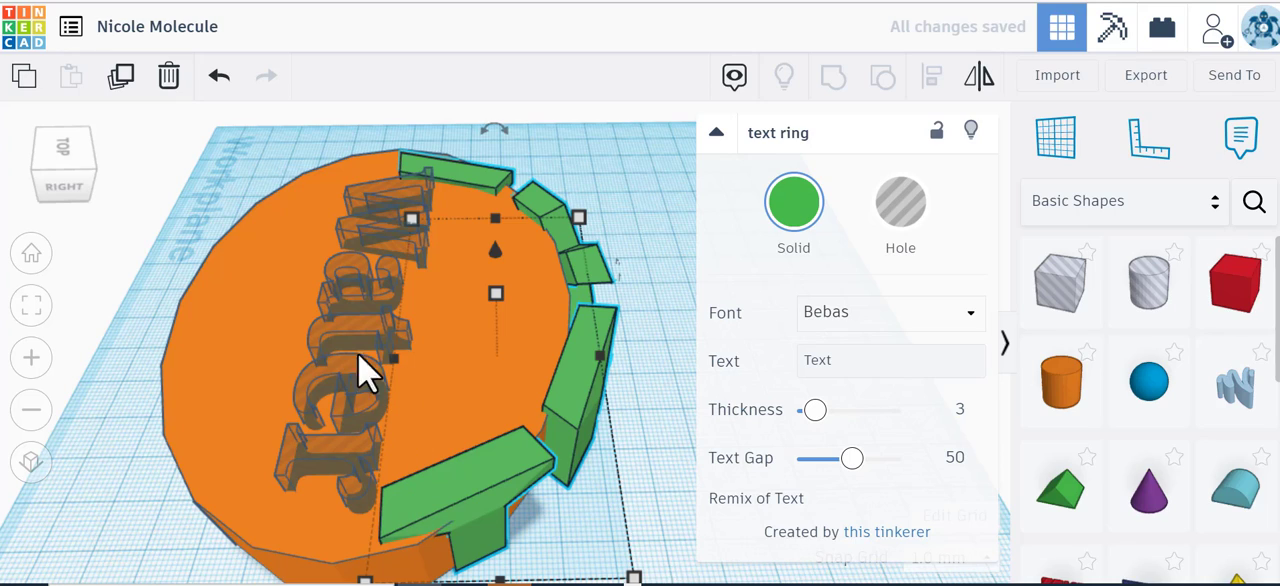
Step: Widen the text ring slightly at one end and adjust the cylinder's width and depth so the letters hug its edge
{"action": "left_click", "coordinate": [82, 190]}
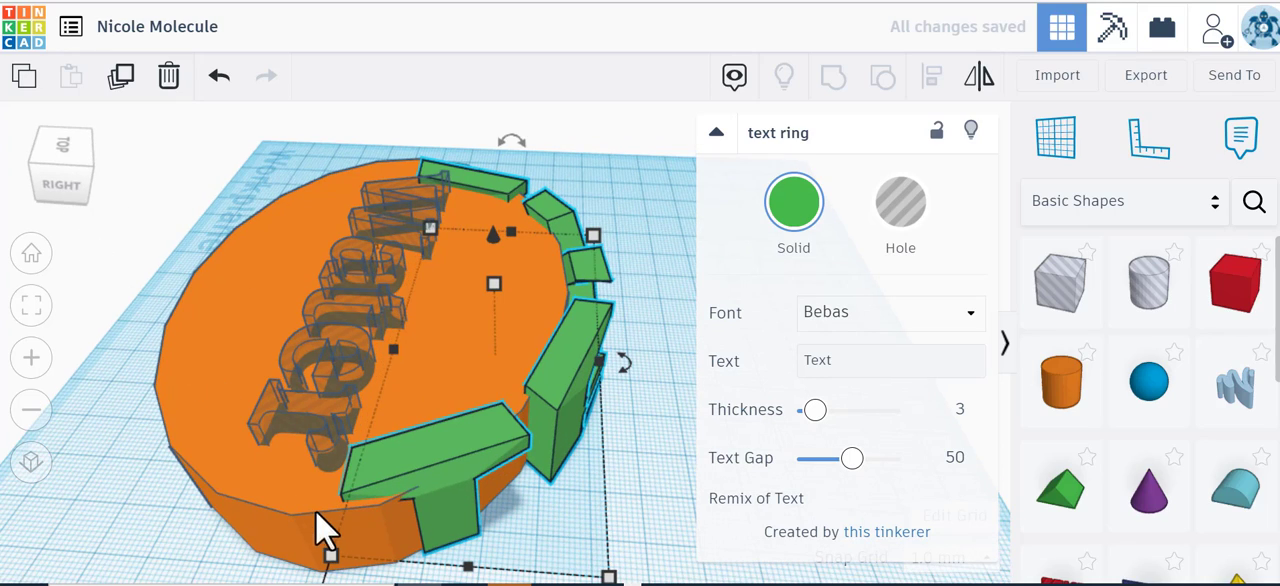
{"action": "left_click_drag", "start_coordinate": [330, 560], "coordinate": [328, 574]}
{"action": "left_click", "coordinate": [221, 488]}
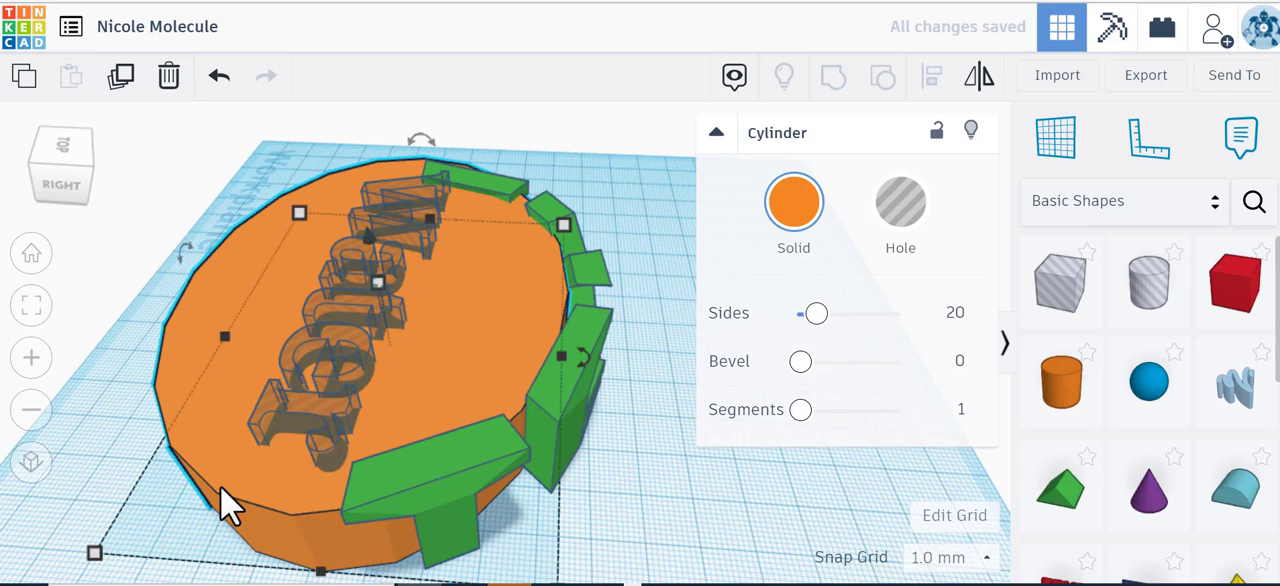
{"action": "left_click_drag", "start_coordinate": [313, 568], "coordinate": [317, 561]}
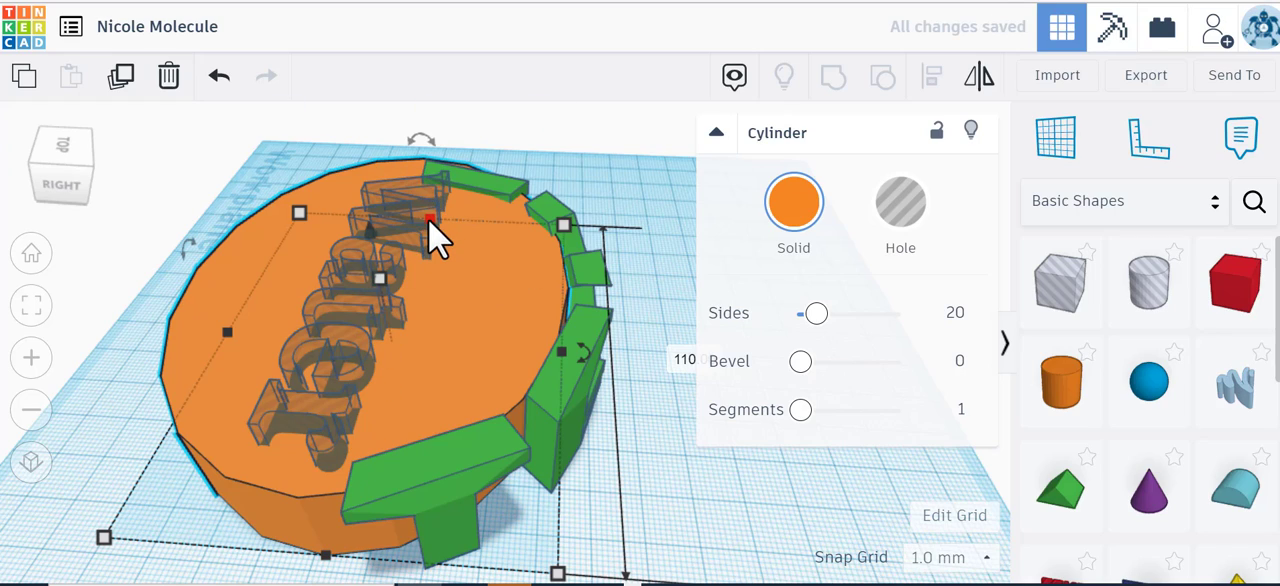
{"action": "left_click_drag", "start_coordinate": [437, 238], "coordinate": [437, 251]}
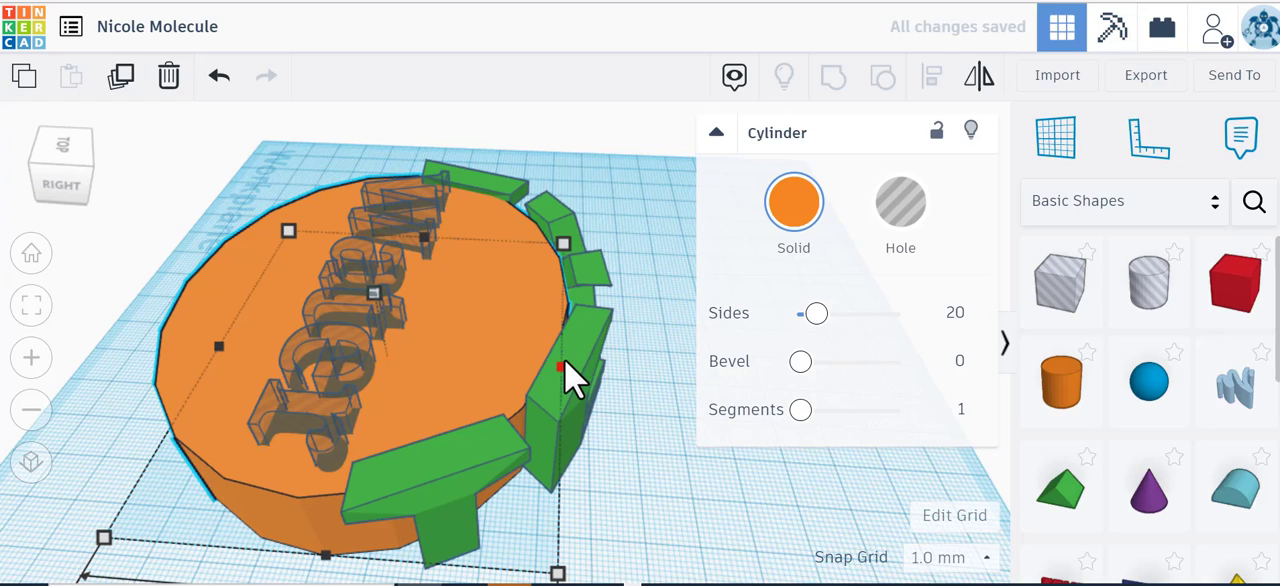
{"action": "left_click_drag", "start_coordinate": [565, 364], "coordinate": [574, 362]}
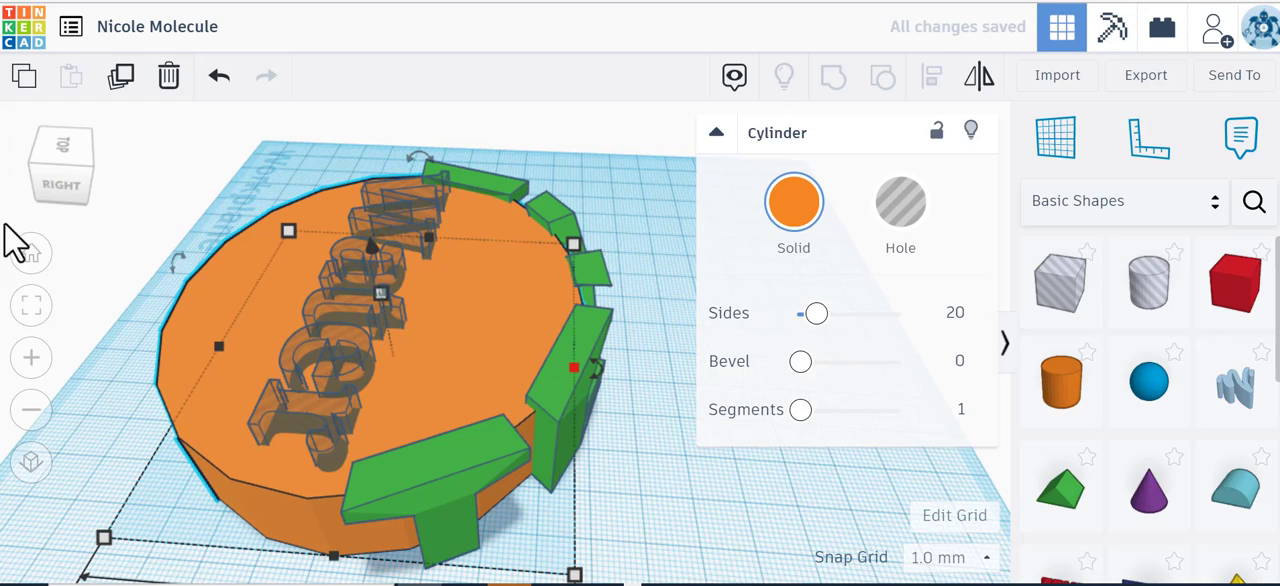
{"action": "left_click_drag", "start_coordinate": [56, 180], "coordinate": [152, 185]}
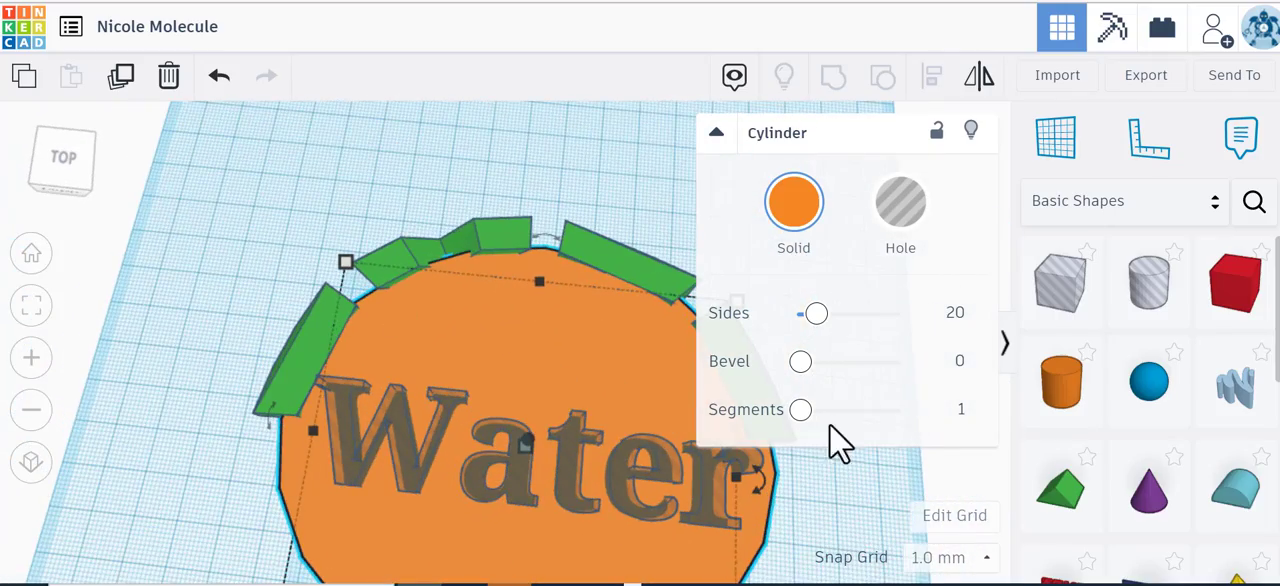
Step: Change the wording of the green text ring to Pool
{"action": "left_click", "coordinate": [483, 247]}
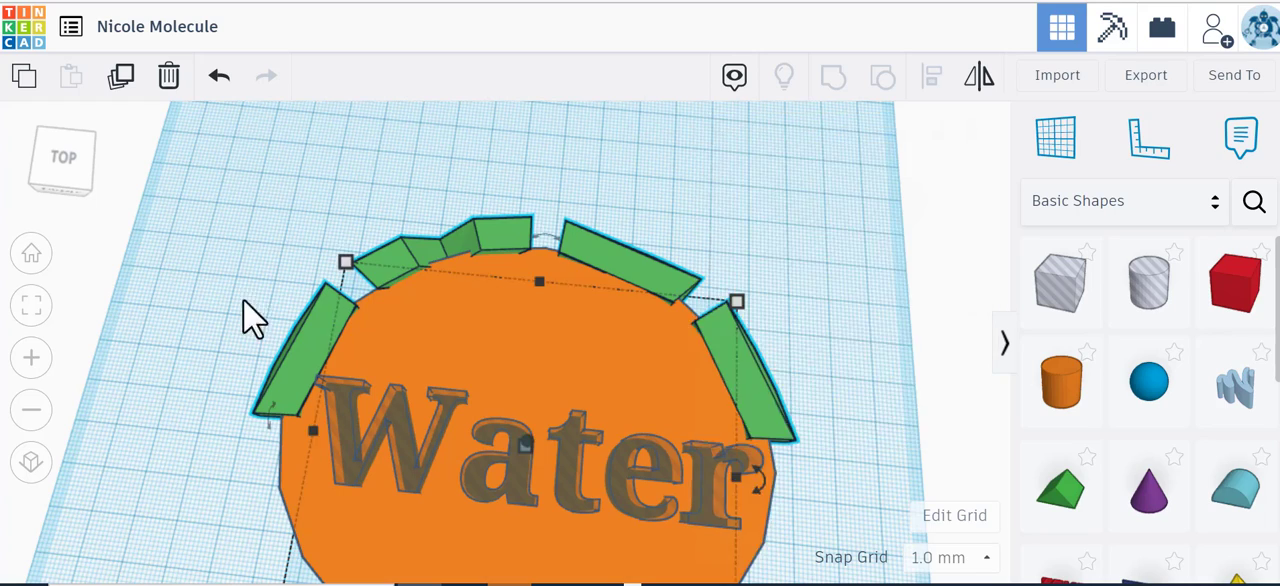
{"action": "left_click", "coordinate": [31, 256]}
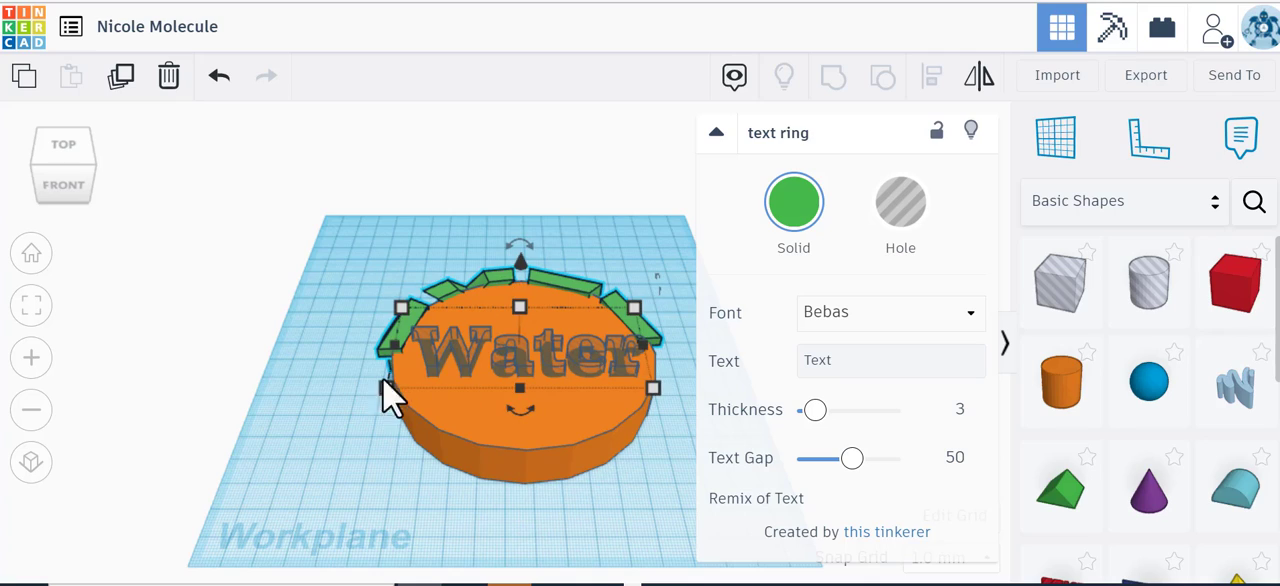
{"action": "left_click", "coordinate": [597, 290]}
{"action": "left_click", "coordinate": [563, 550]}
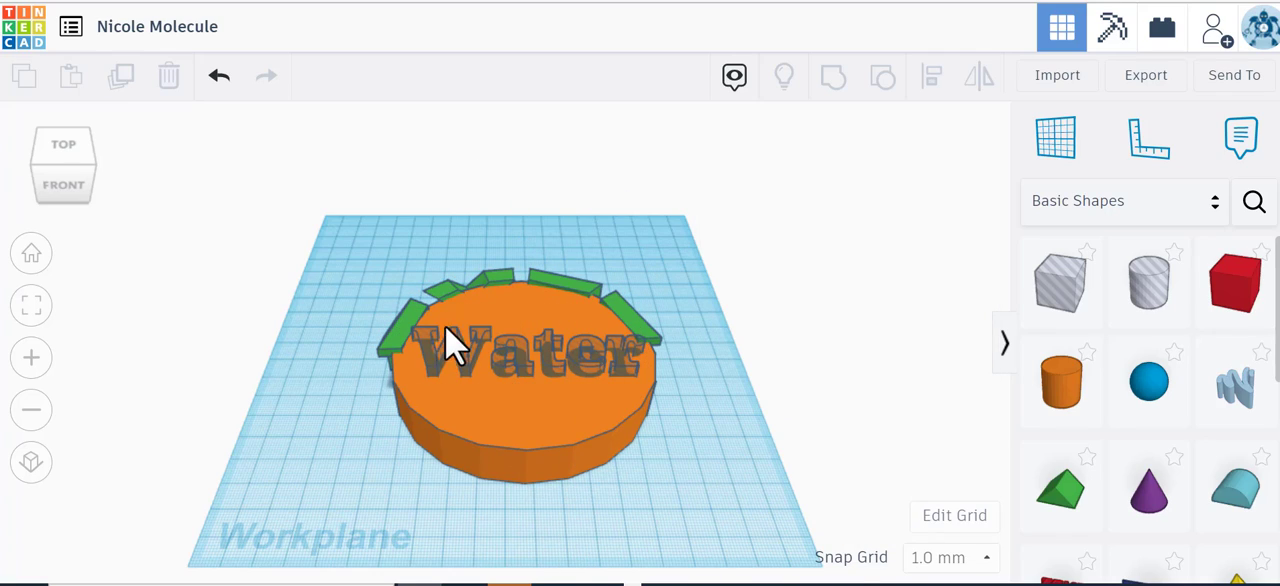
{"action": "left_click", "coordinate": [505, 290]}
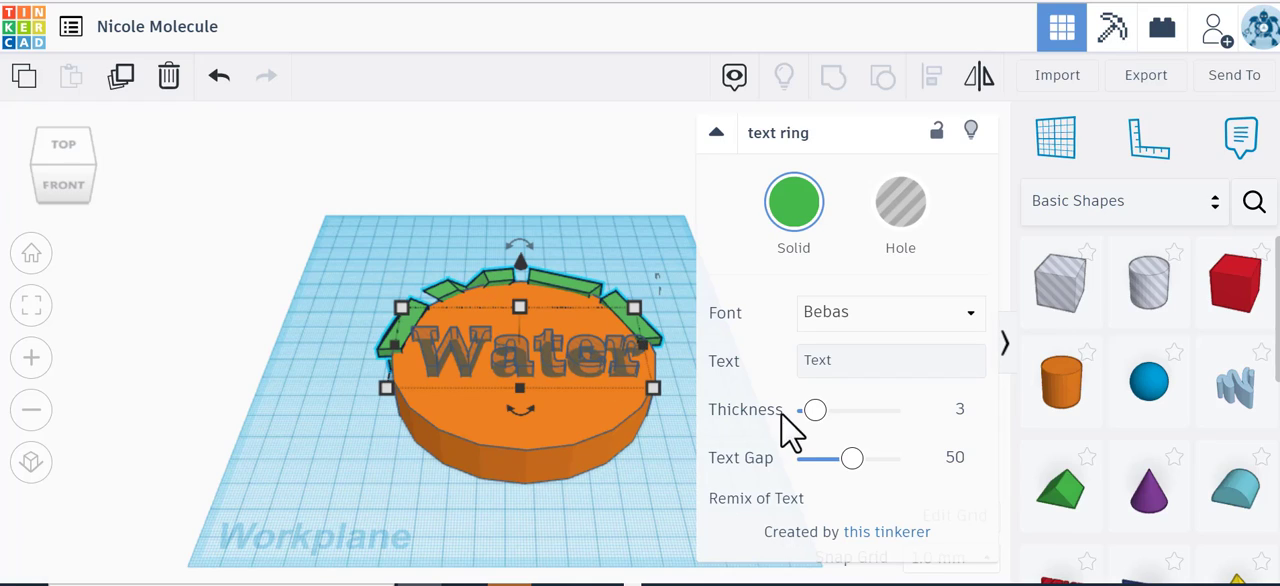
{"action": "left_click", "coordinate": [839, 362]}
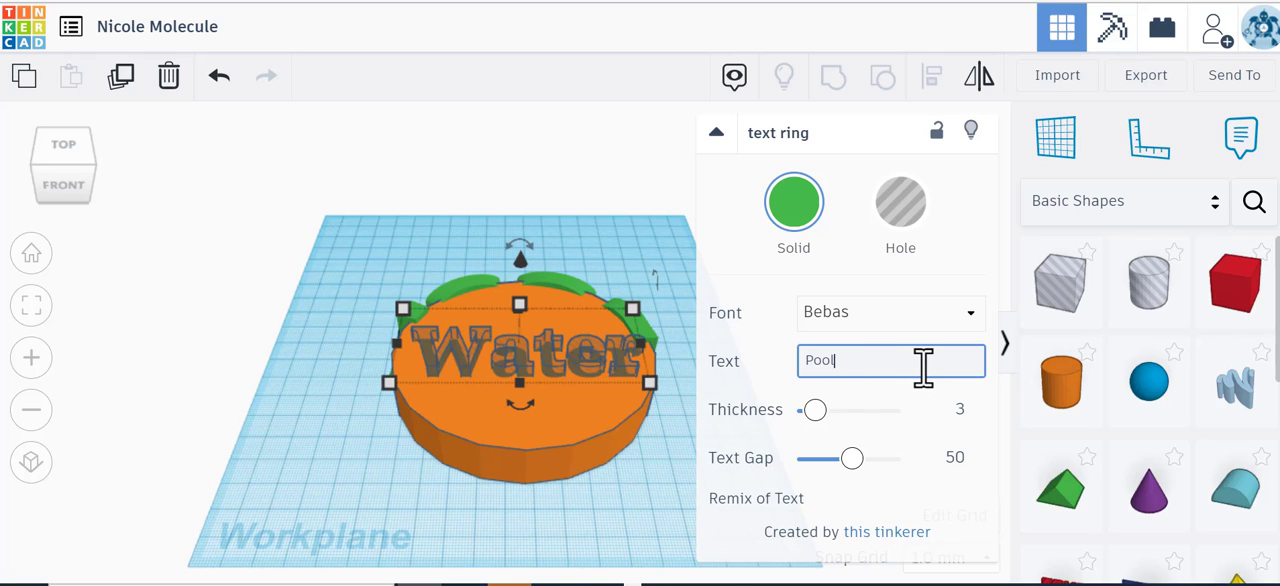
Step: Group the Water hole text, the cylinder and the Pool text ring into one shape so that Water is engraved into the base
{"action": "left_click", "coordinate": [64, 190]}
{"action": "left_click_drag", "start_coordinate": [64, 190], "coordinate": [60, 213]}
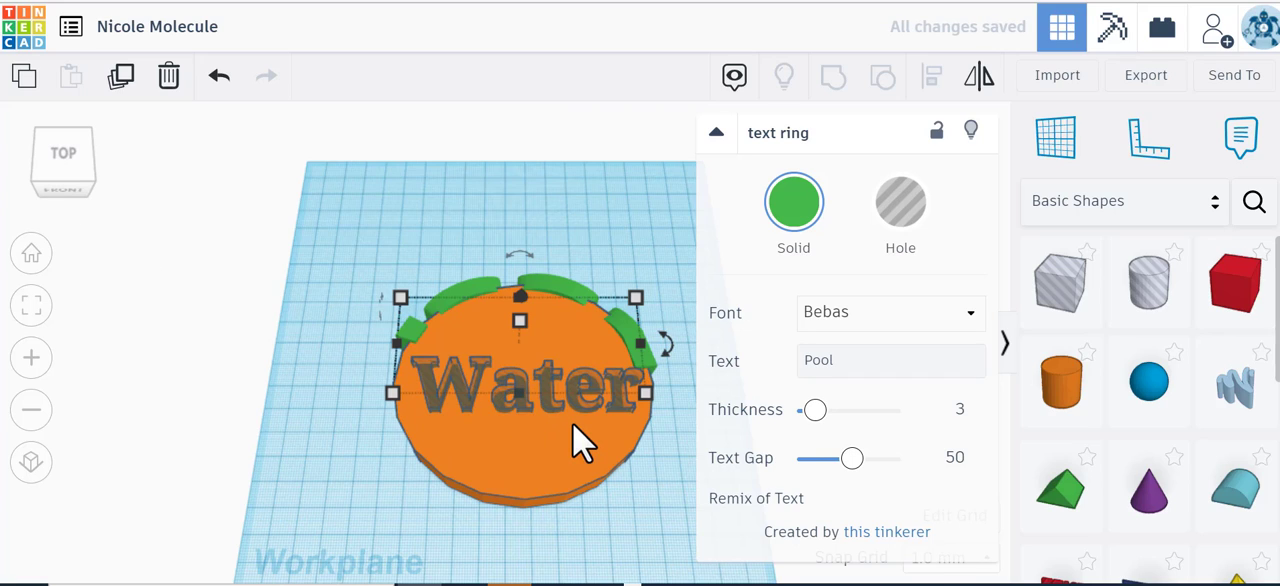
{"action": "left_click", "coordinate": [76, 190]}
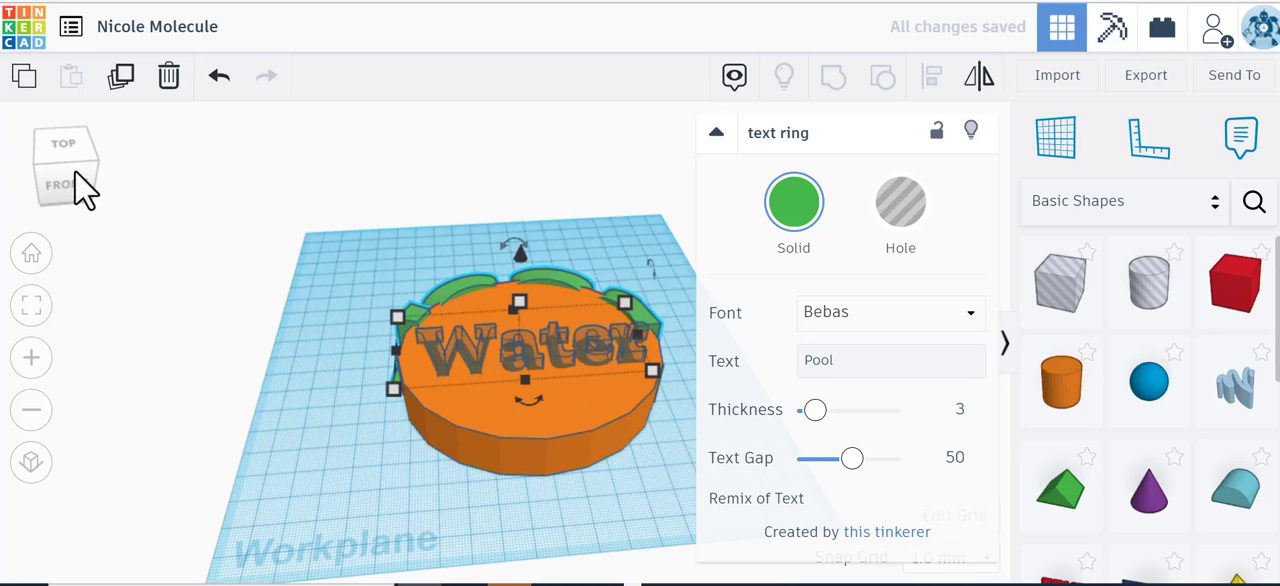
{"action": "left_click_drag", "start_coordinate": [65, 170], "coordinate": [74, 174]}
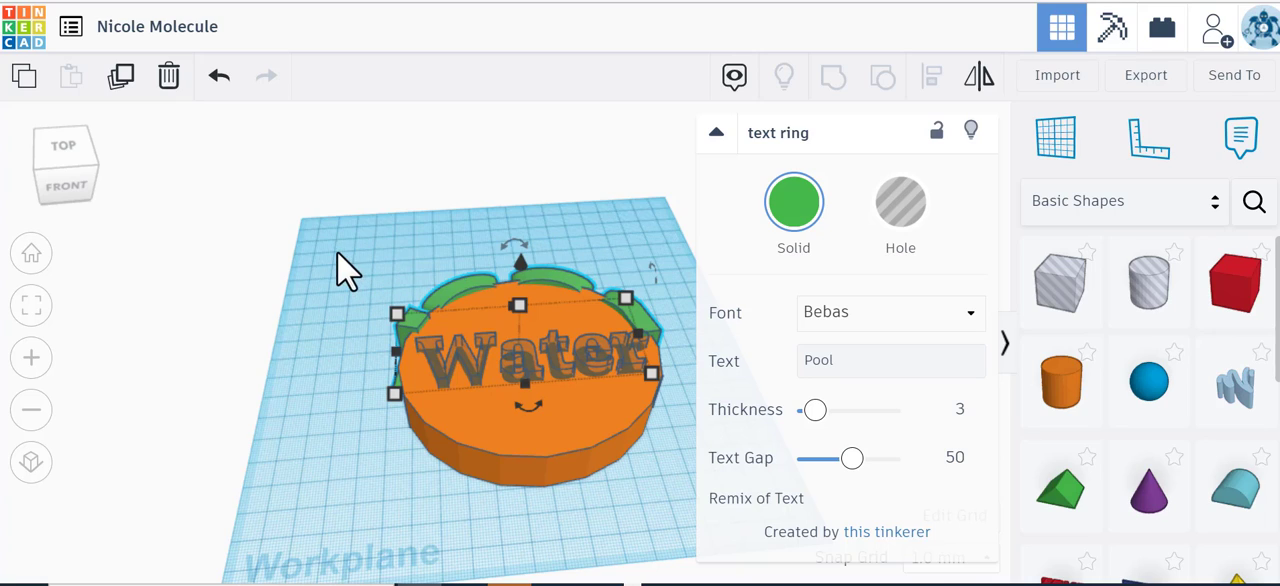
{"action": "left_click_drag", "start_coordinate": [331, 242], "coordinate": [687, 497]}
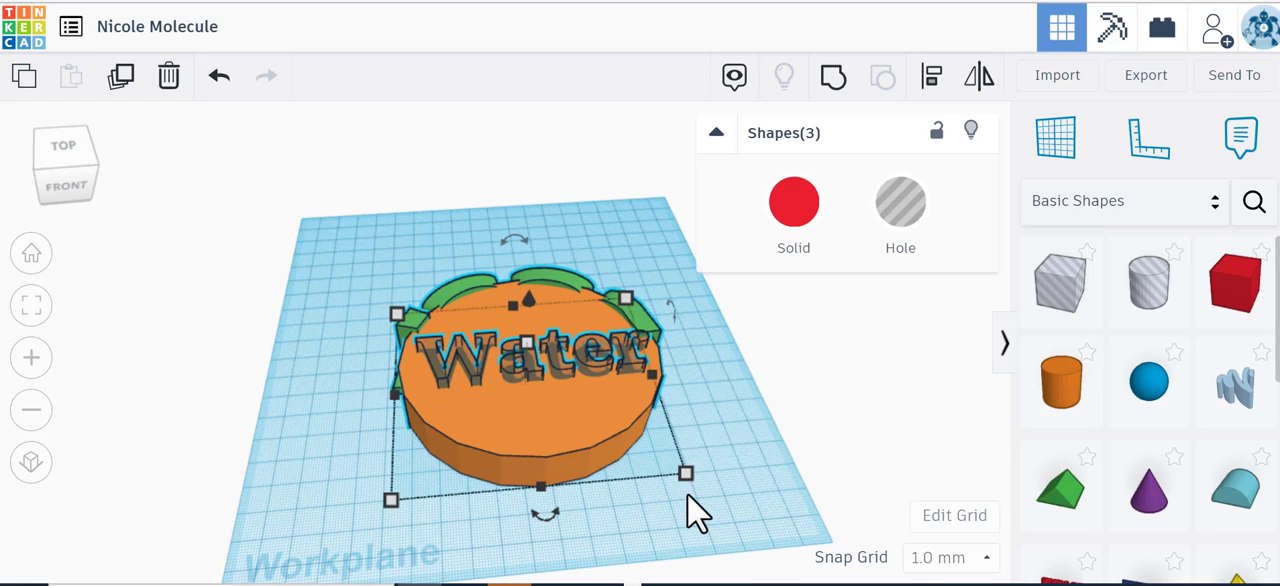
{"action": "left_click", "coordinate": [835, 84]}
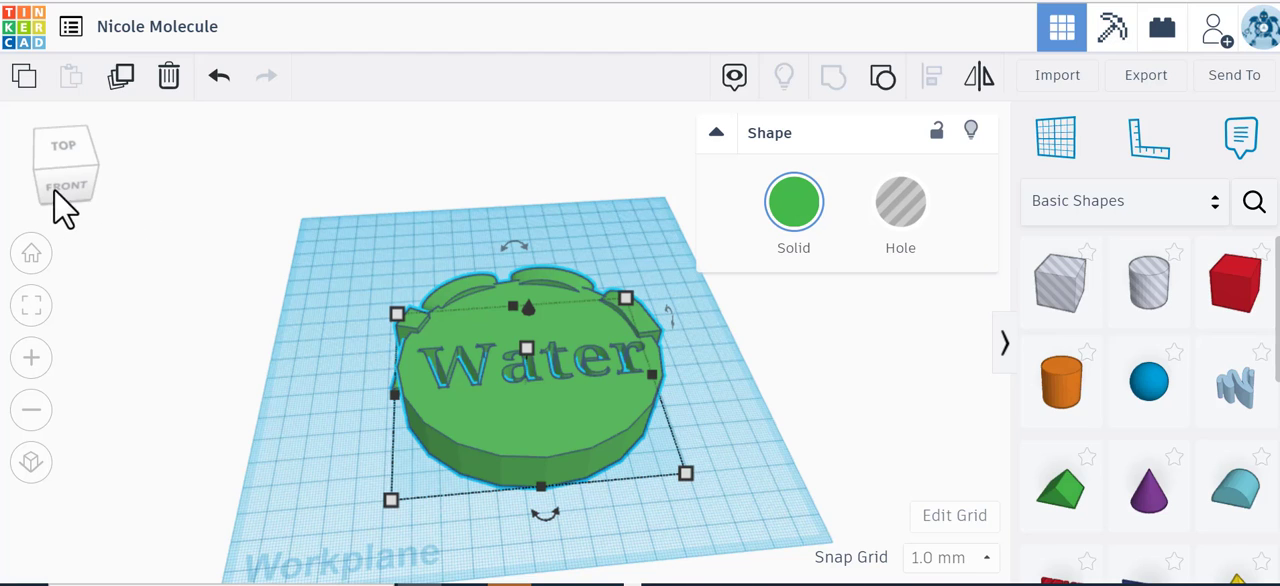
{"action": "left_click_drag", "start_coordinate": [70, 188], "coordinate": [69, 165]}
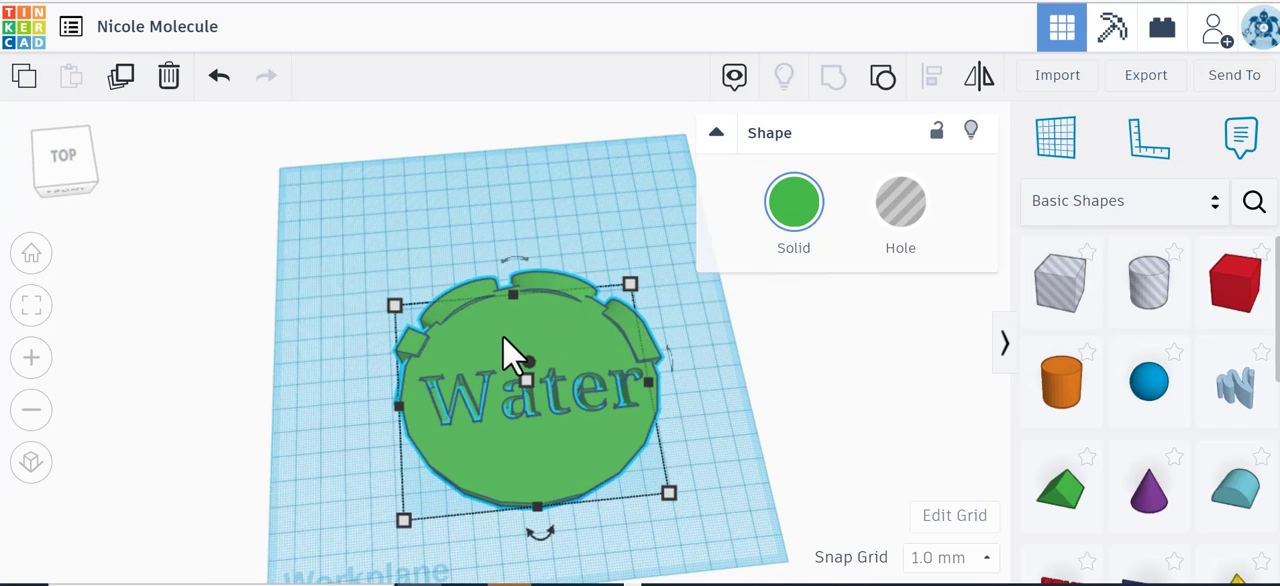
{"action": "left_click_drag", "start_coordinate": [84, 200], "coordinate": [70, 181]}
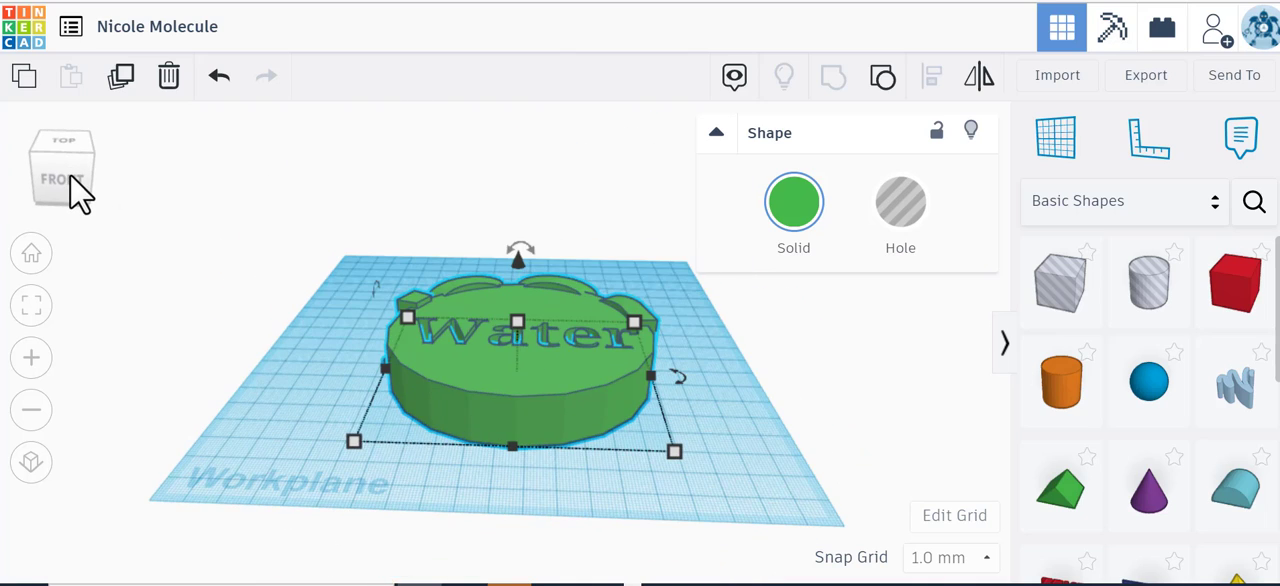
{"action": "left_click_drag", "start_coordinate": [70, 180], "coordinate": [67, 178]}
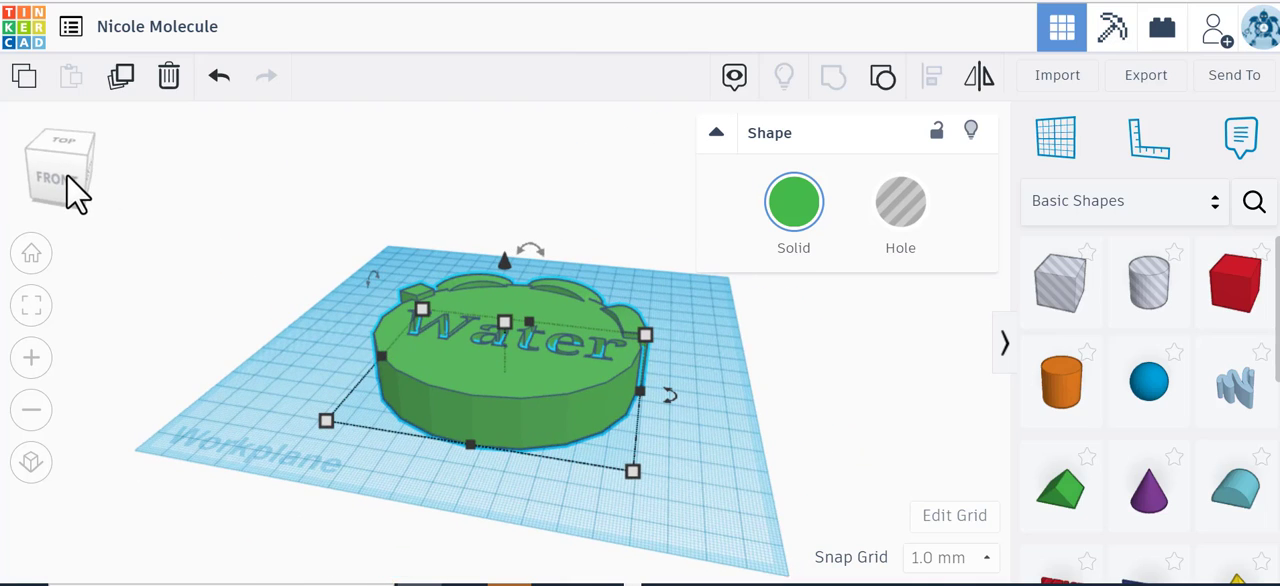